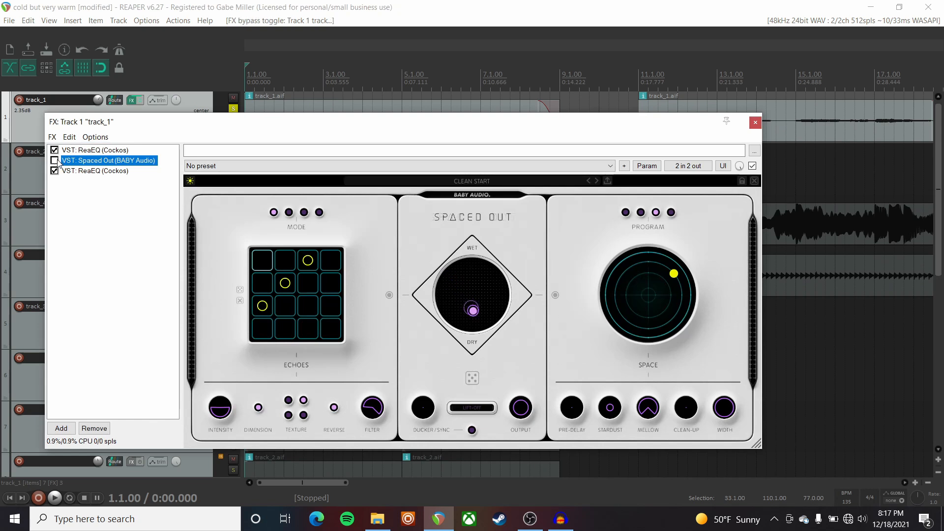
# Step: Enable only the first ReaEQ in track_1's effects chain and audition the track from the start
pyautogui.moveTo(222, 134); pyautogui.dragTo(288, 155)
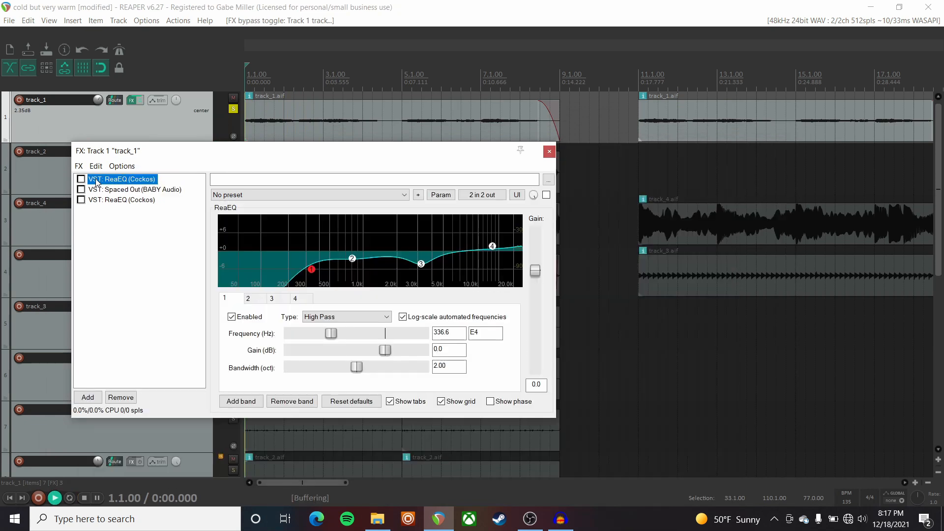
pyautogui.click(81, 179)
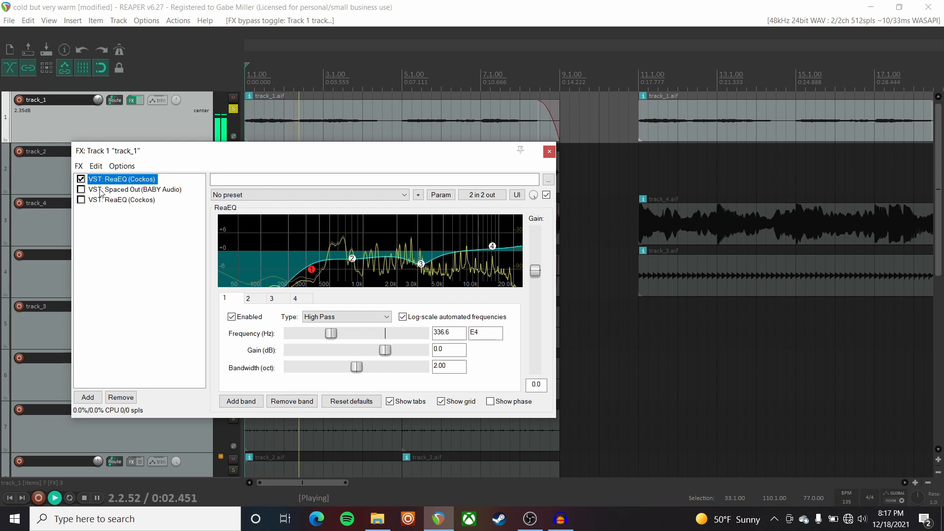
pyautogui.press('space')
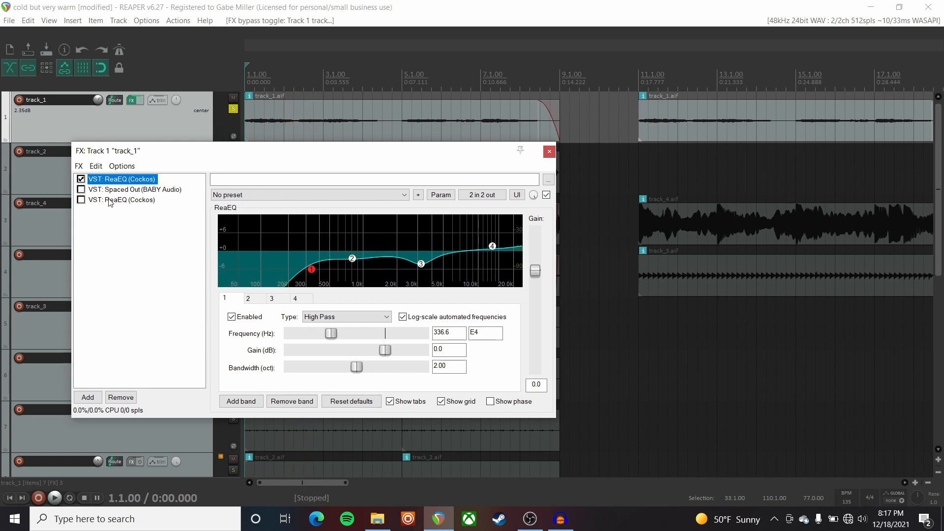
# Step: Enable the ReaEQ at the end of track_1's effects chain while playing the track
pyautogui.press('space')
pyautogui.click(109, 201)
pyautogui.click(81, 200)
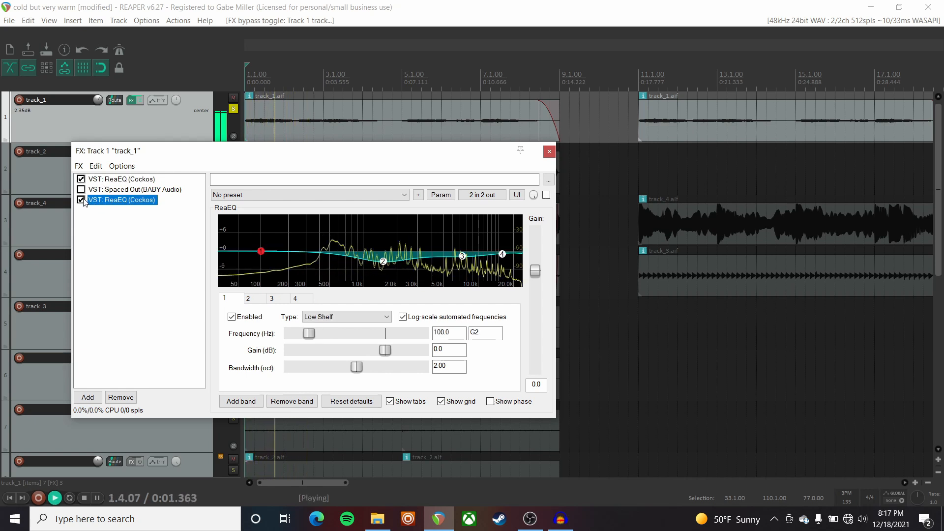
pyautogui.press('space')
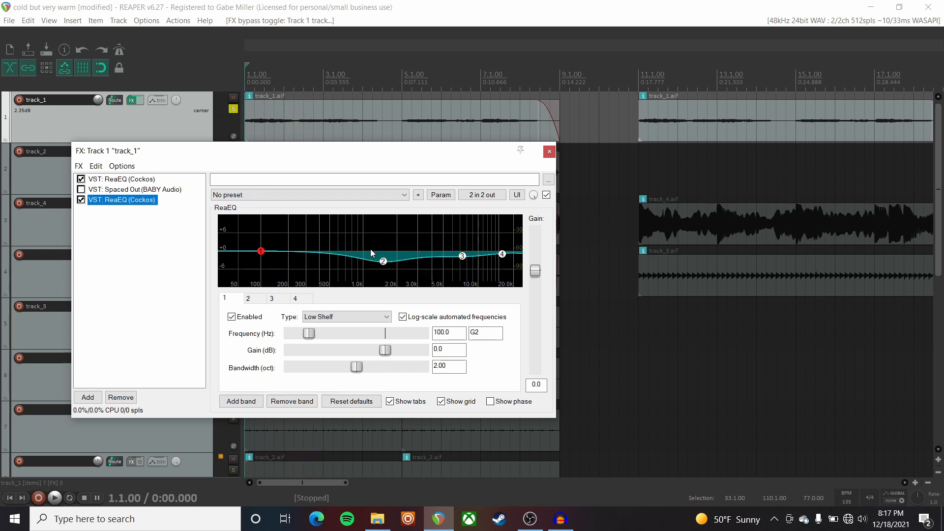
# Step: Enable Spaced Out on track_1, audition the track with it, and close the effects window
pyautogui.click(110, 194)
pyautogui.click(81, 189)
pyautogui.press('space')
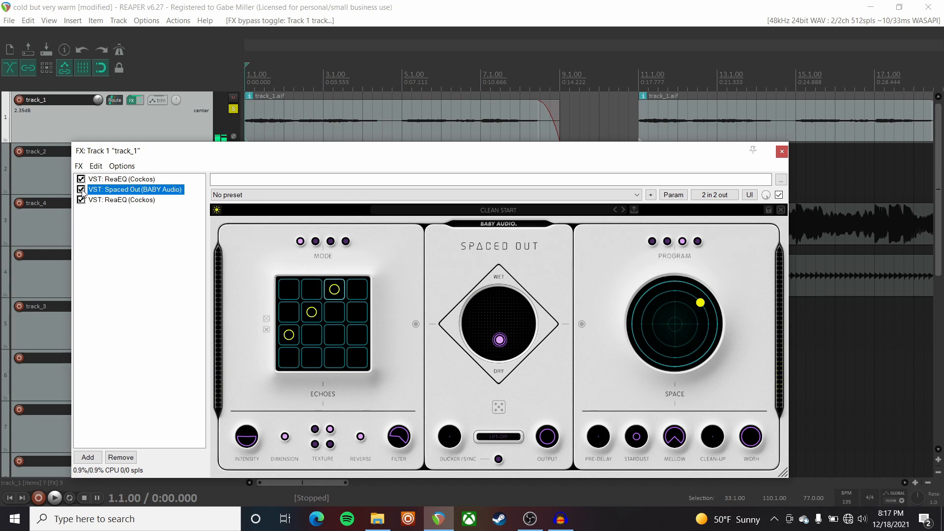
pyautogui.moveTo(360, 158); pyautogui.dragTo(361, 160)
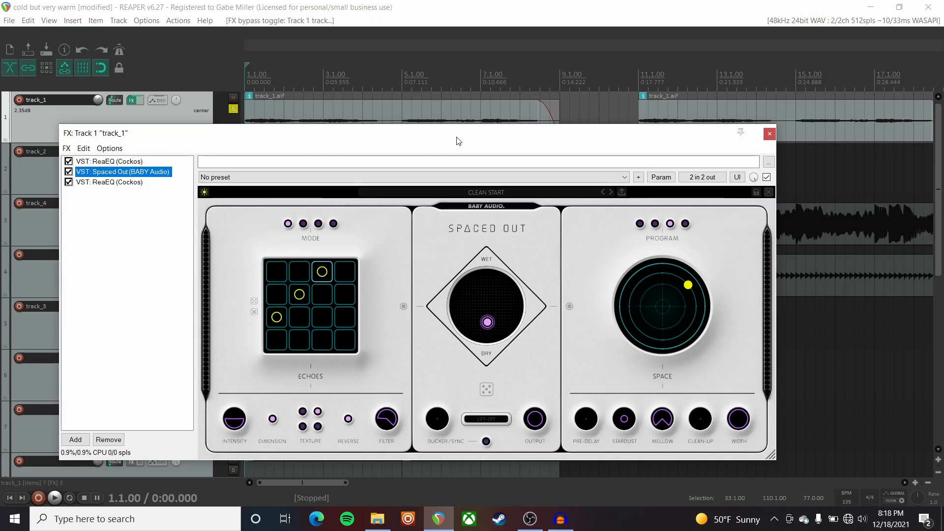
pyautogui.moveTo(432, 140); pyautogui.dragTo(506, 125)
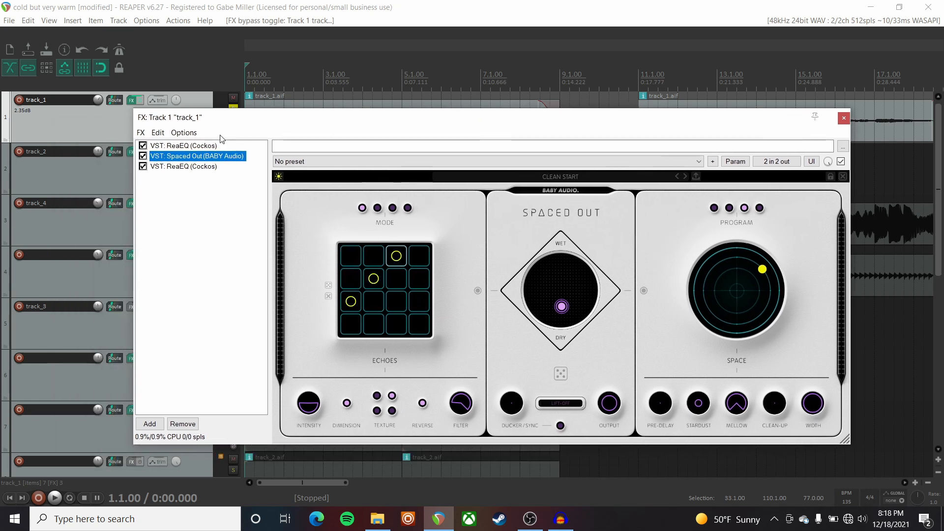
pyautogui.click(143, 157)
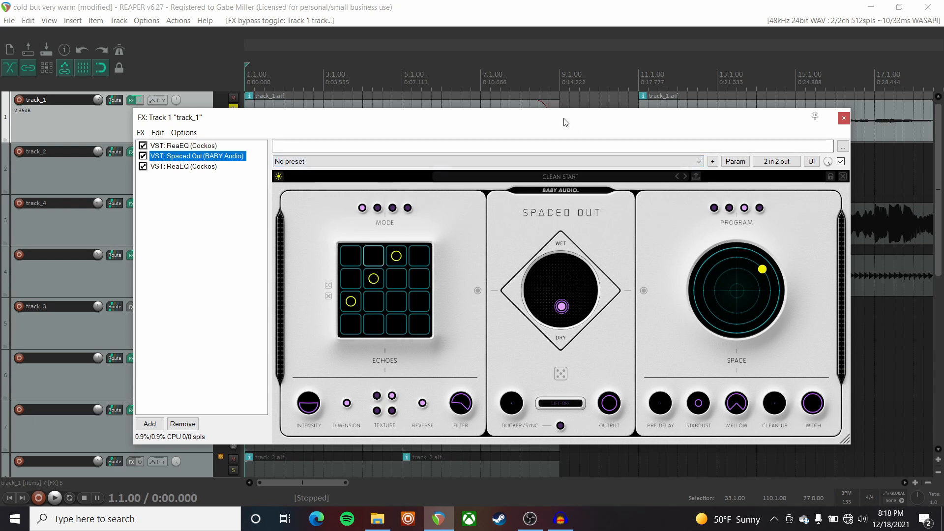
pyautogui.moveTo(560, 122); pyautogui.dragTo(529, 137)
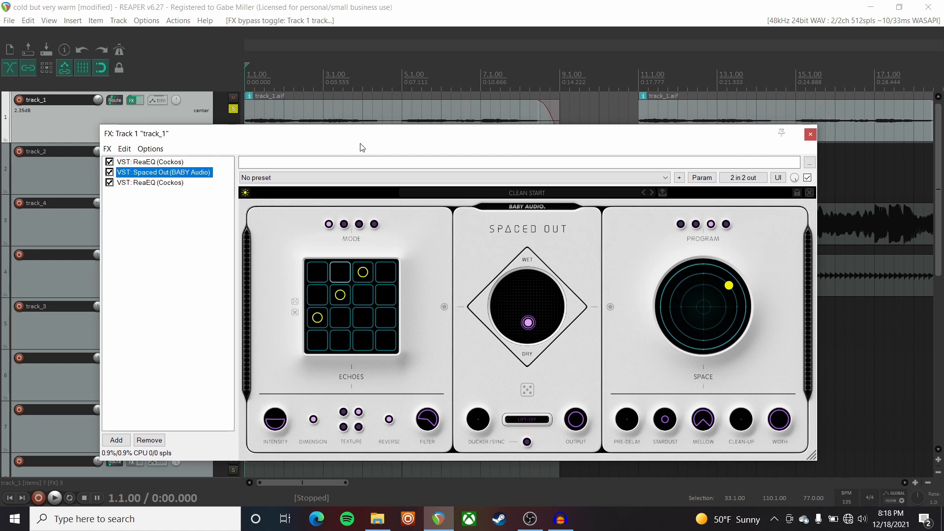
pyautogui.click(810, 133)
# Step: Play the project with track_2 soloed instead of track_1
pyautogui.press('-')
pyautogui.press('space')
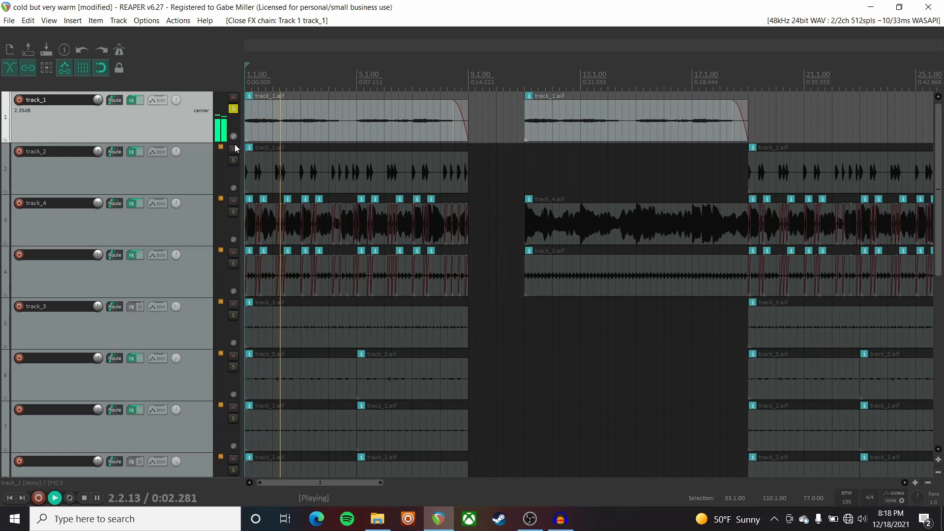
pyautogui.click(234, 160)
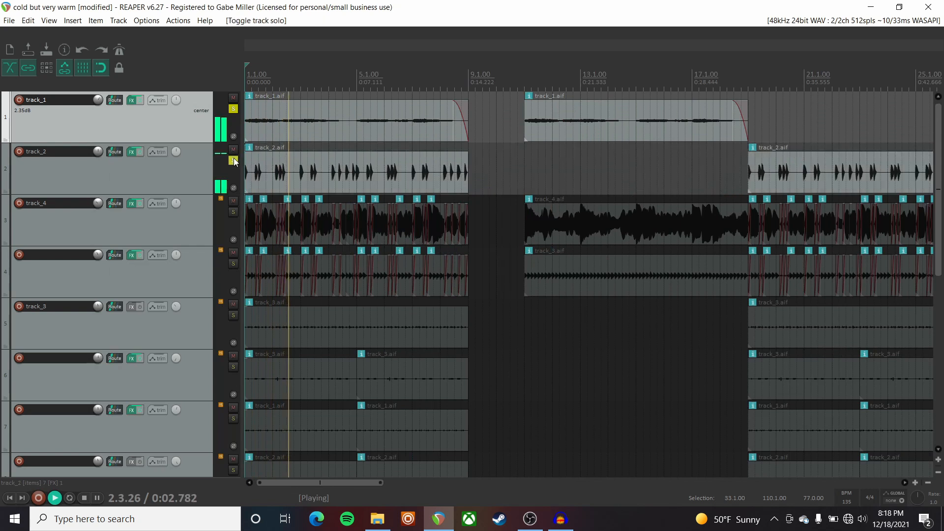
pyautogui.click(234, 110)
pyautogui.click(180, 170)
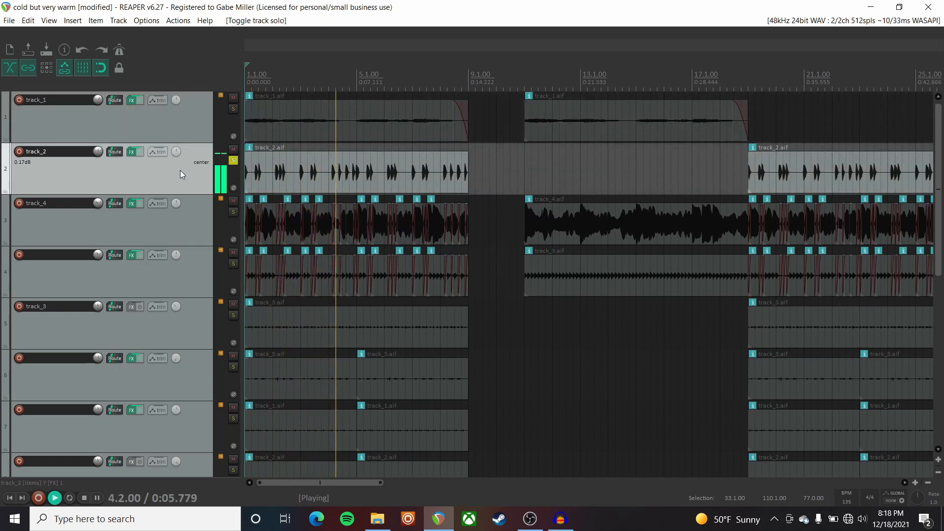
pyautogui.press('space')
# Step: Toggle the bypass of track_2's ReaEQ during playback to compare the sound, and unsolo the track
pyautogui.click(135, 152)
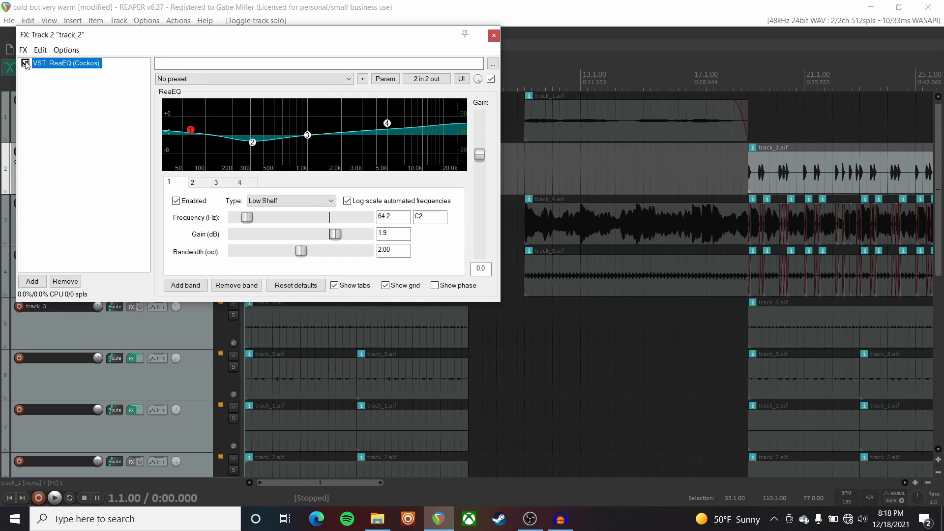
pyautogui.click(26, 63)
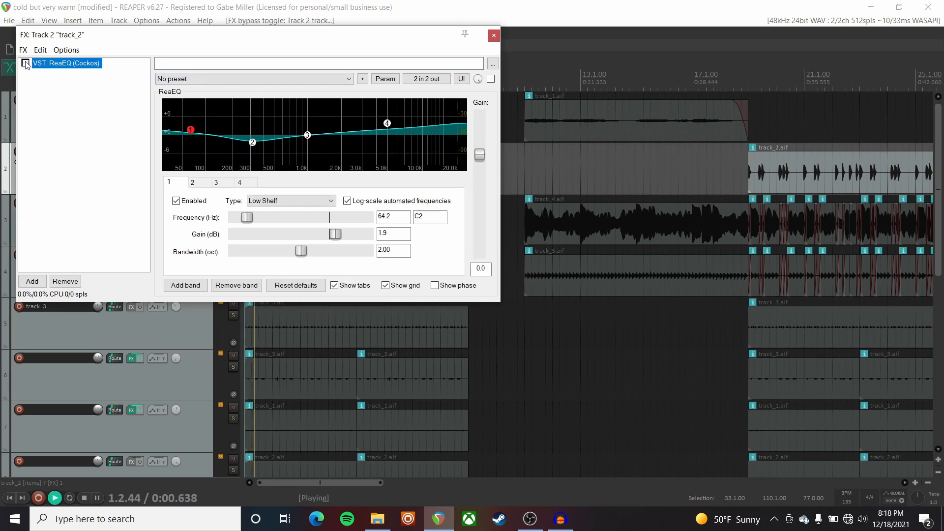
pyautogui.click(494, 35)
pyautogui.press('space')
pyautogui.click(237, 160)
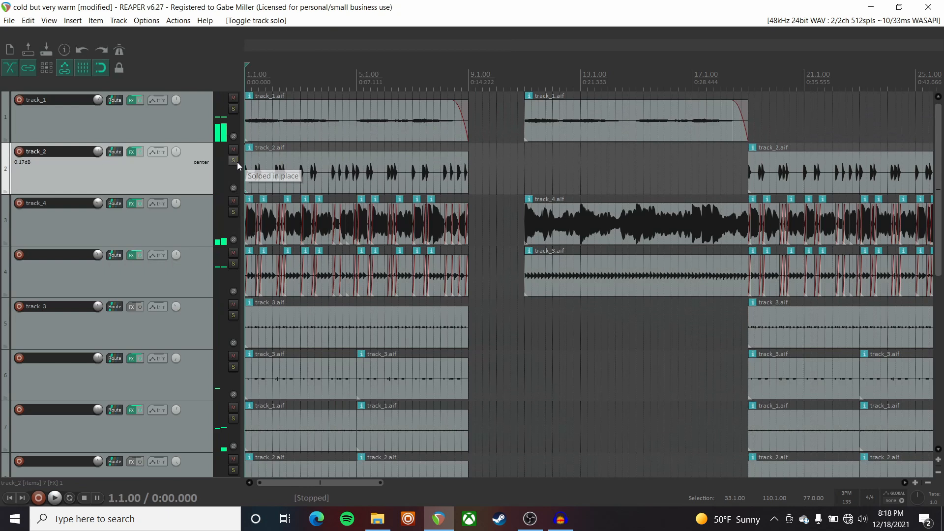
# Step: Solo the unnamed track directly below track_4 and audition it from bar 11
pyautogui.press('-')
pyautogui.click(233, 212)
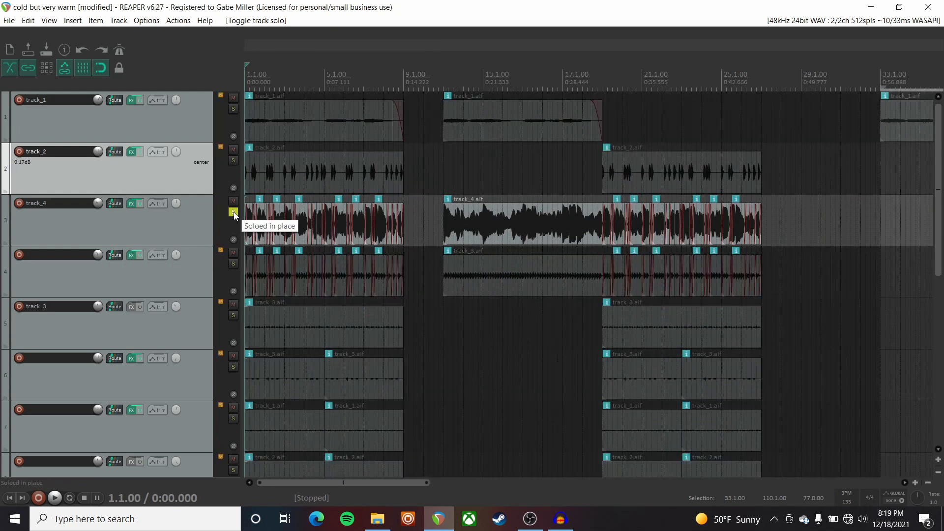
pyautogui.click(446, 81)
pyautogui.click(233, 264)
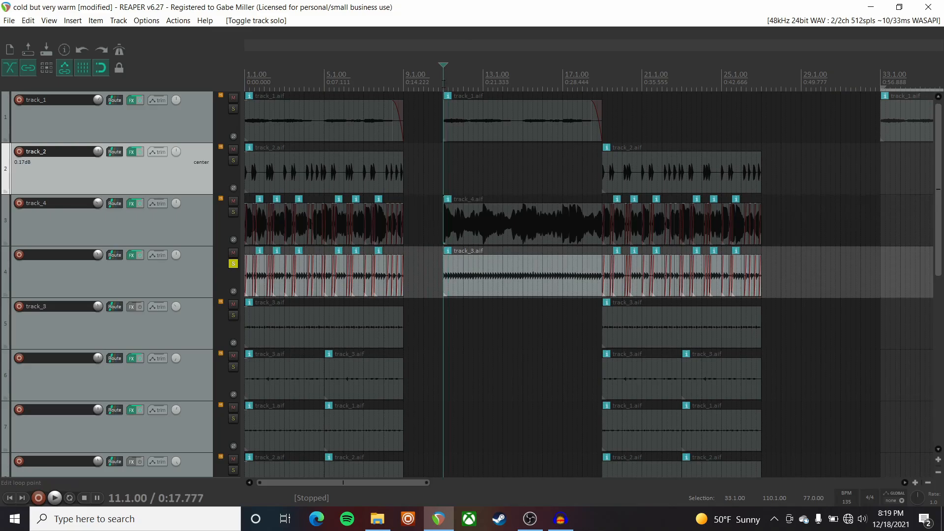
pyautogui.press('space')
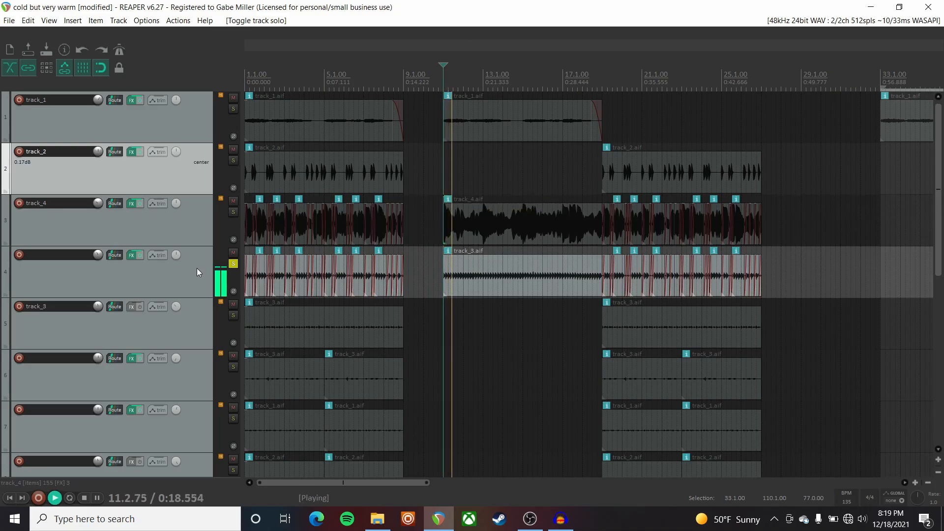
pyautogui.press('space')
# Step: Audition track_4 soloed from bar 11, and clear its solo
pyautogui.click(233, 212)
pyautogui.press('space')
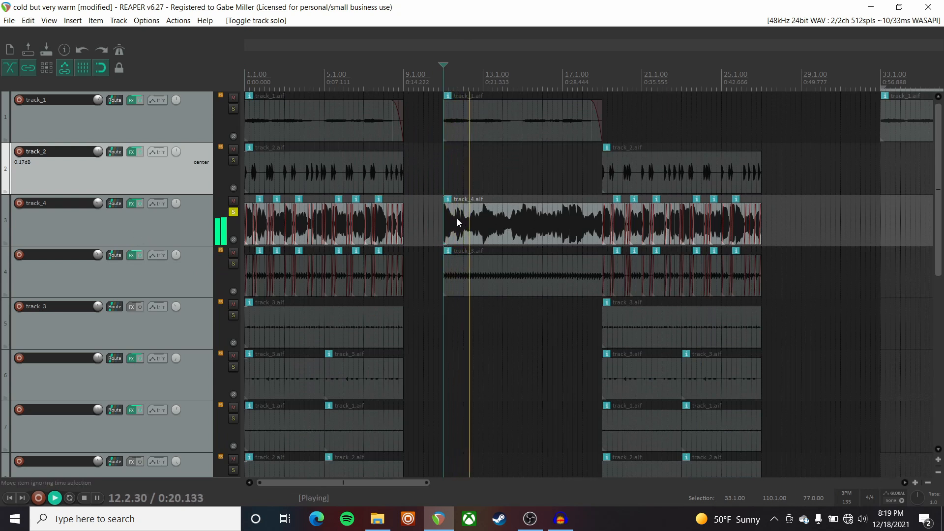
pyautogui.press('space')
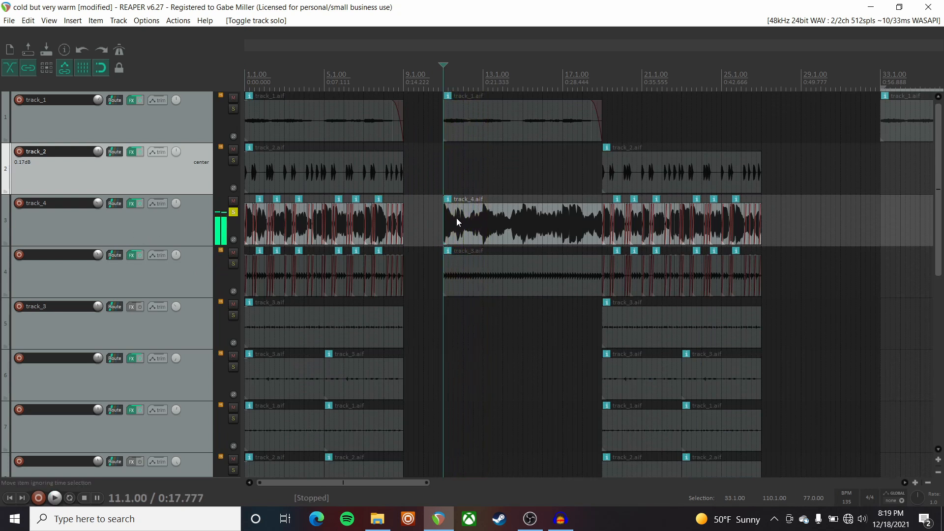
pyautogui.click(233, 212)
# Step: Return the edit cursor to the project start and audition track_4 soloed from there
pyautogui.click(246, 80)
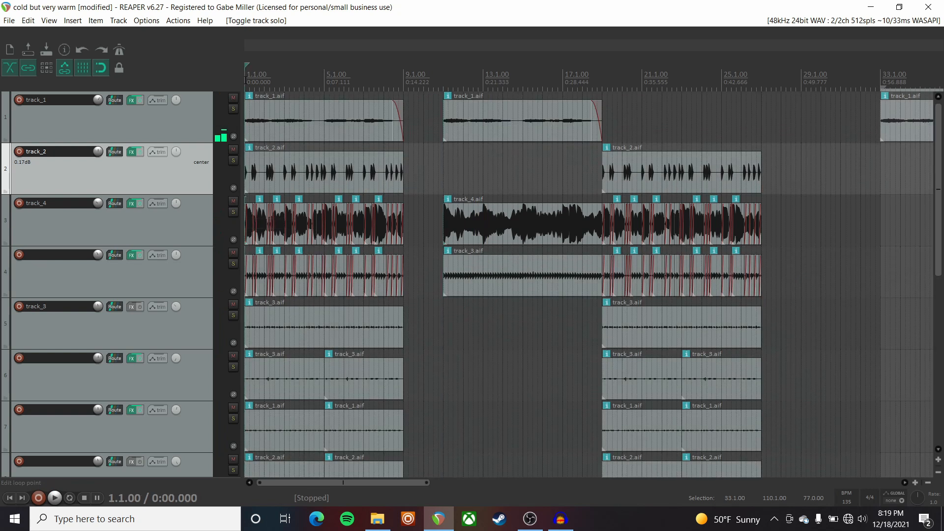
pyautogui.scroll(2, 334, 244)
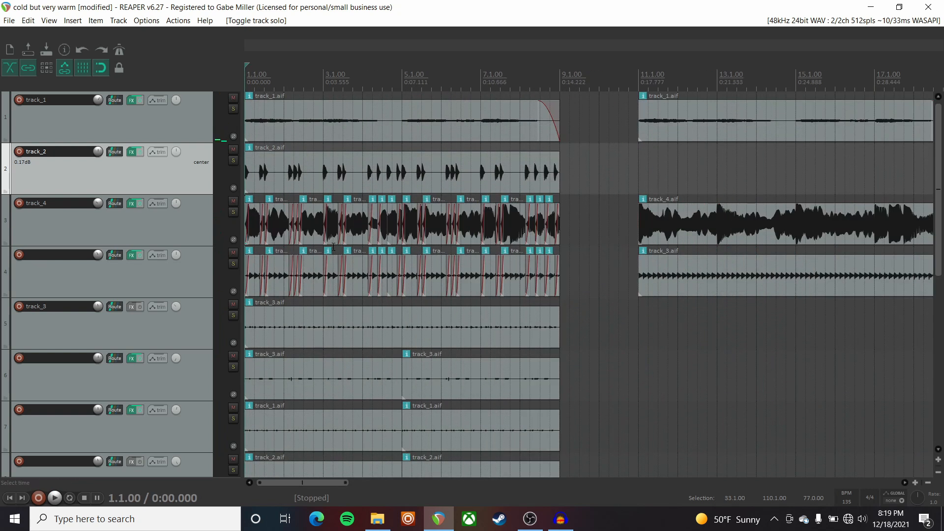
pyautogui.click(144, 242)
pyautogui.press('space')
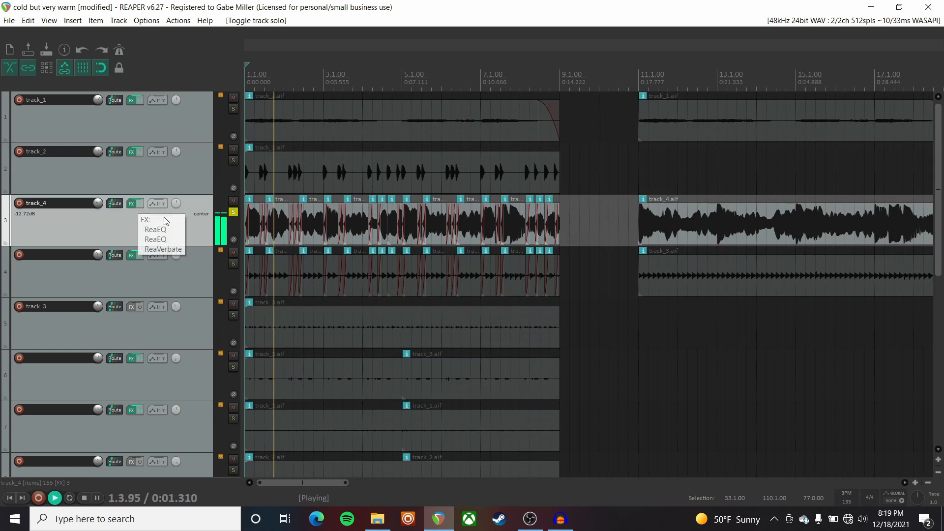
pyautogui.scroll(3, 325, 244)
pyautogui.press('space')
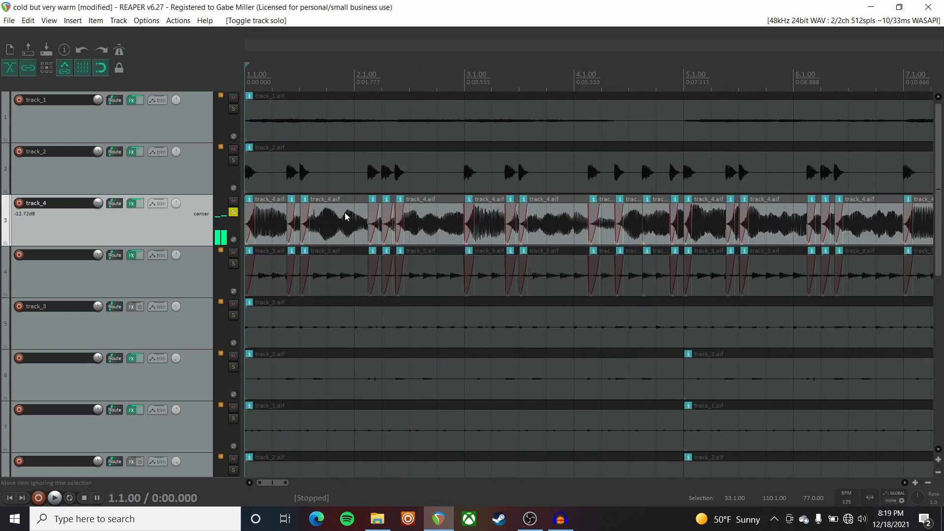
# Step: Solo track_2 and the unnamed track below track_4 alongside track_4, and play them together from the start
pyautogui.scroll(-1, 346, 216)
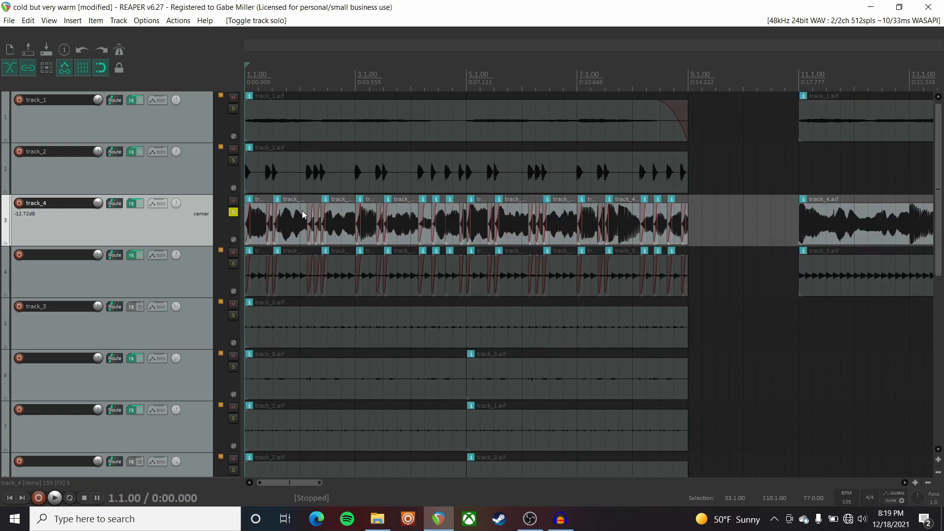
pyautogui.scroll(4, 303, 215)
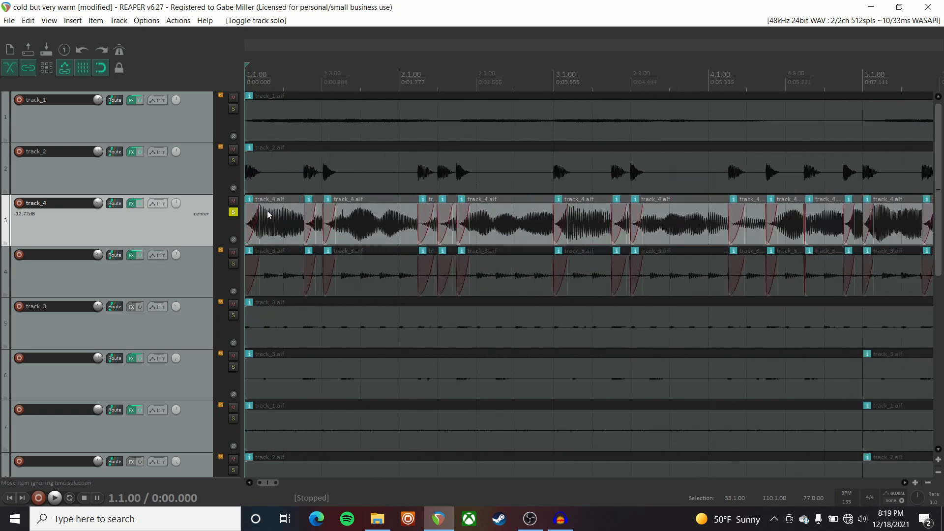
pyautogui.click(233, 161)
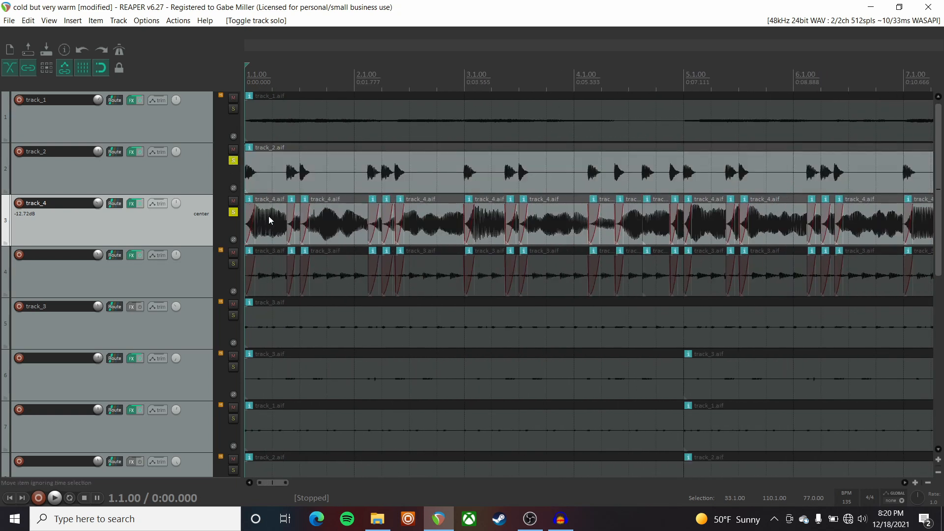
pyautogui.scroll(3, 265, 221)
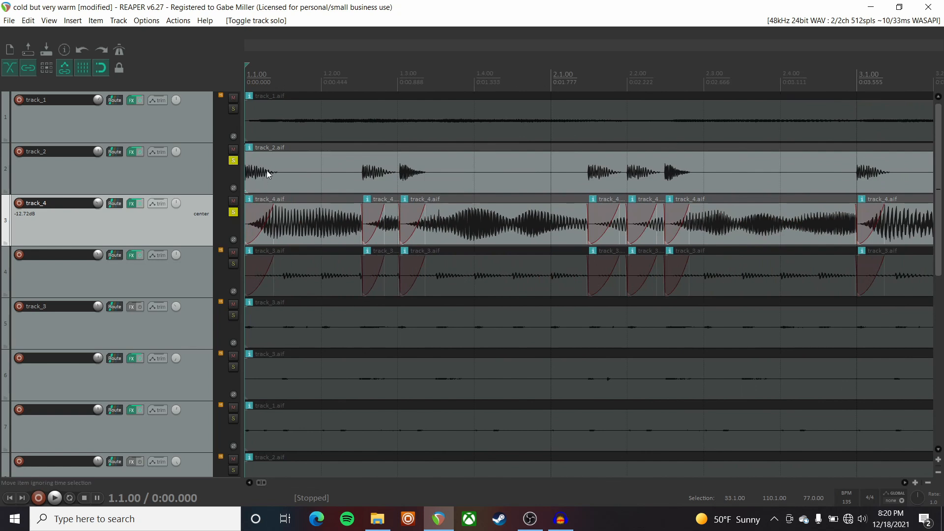
pyautogui.scroll(-3, 271, 211)
pyautogui.click(233, 264)
pyautogui.press('space')
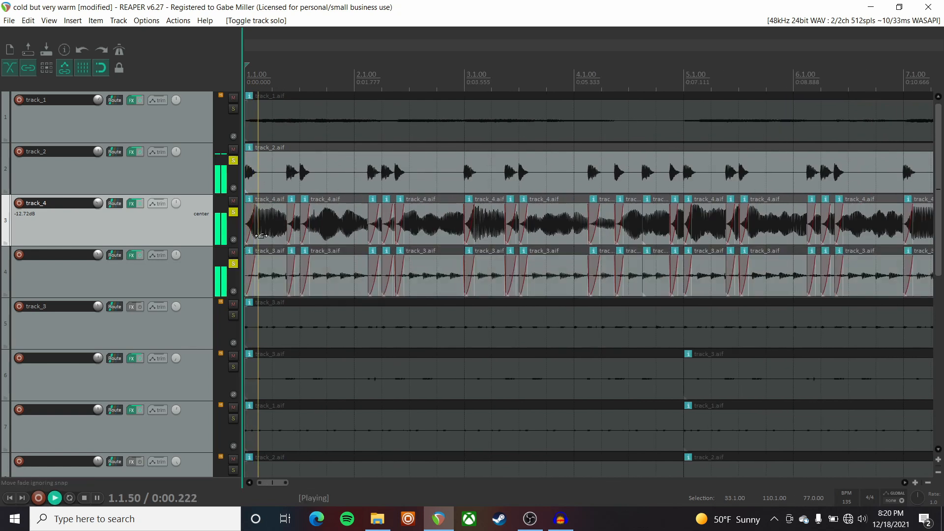
pyautogui.scroll(-2, 237, 212)
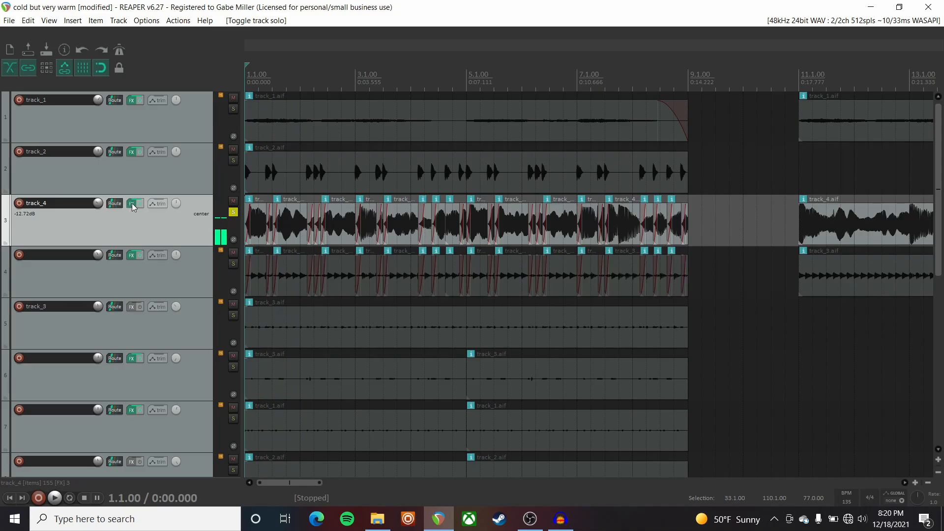
# Step: Bypass all of track_4's effects, and audition the track while enabling only its first ReaEQ
pyautogui.click(131, 203)
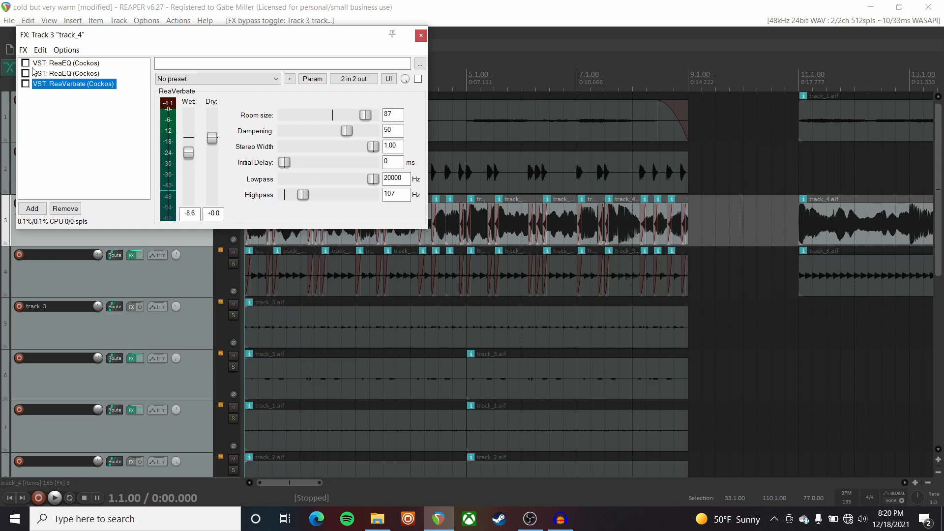
pyautogui.click(56, 64)
pyautogui.moveTo(141, 40); pyautogui.dragTo(277, 47)
pyautogui.press('space')
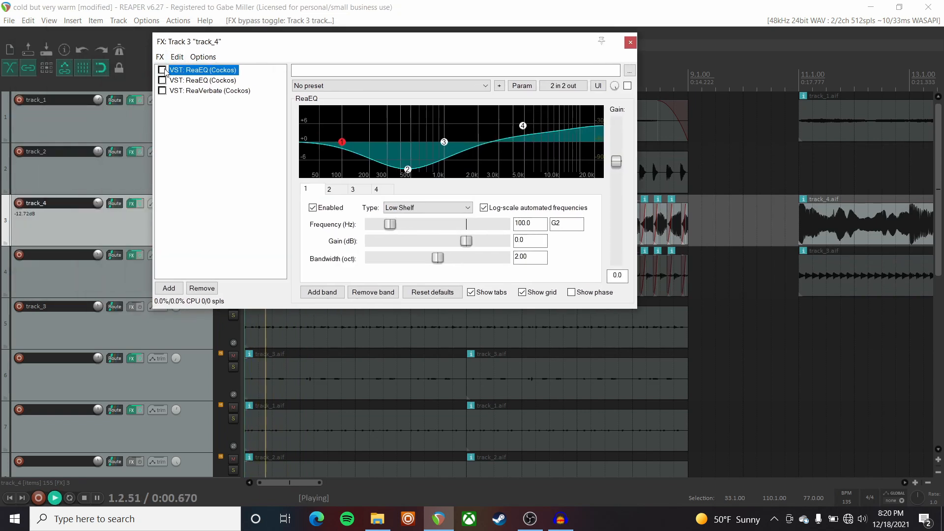
pyautogui.press('space')
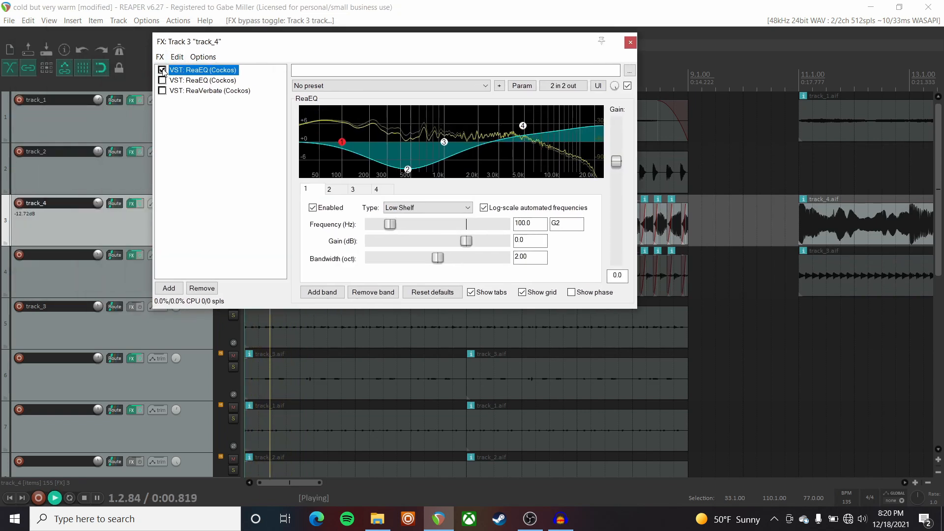
pyautogui.press('space')
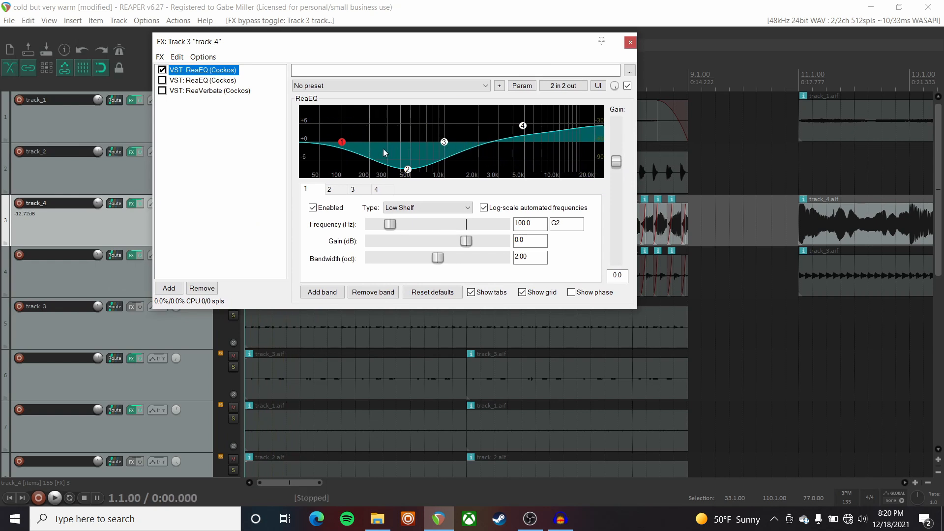
# Step: Re-enable track_4's second ReaEQ and its ReaVerbate one at a time, auditioning the track with each, and close its effects window
pyautogui.click(162, 80)
pyautogui.press('space')
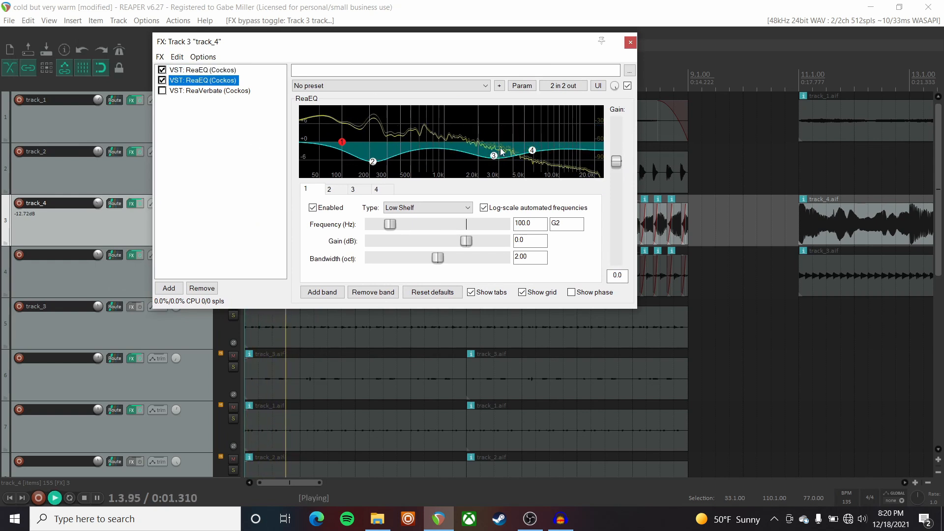
pyautogui.press('space')
pyautogui.click(162, 91)
pyautogui.press('space')
pyautogui.press('space')
pyautogui.click(558, 43)
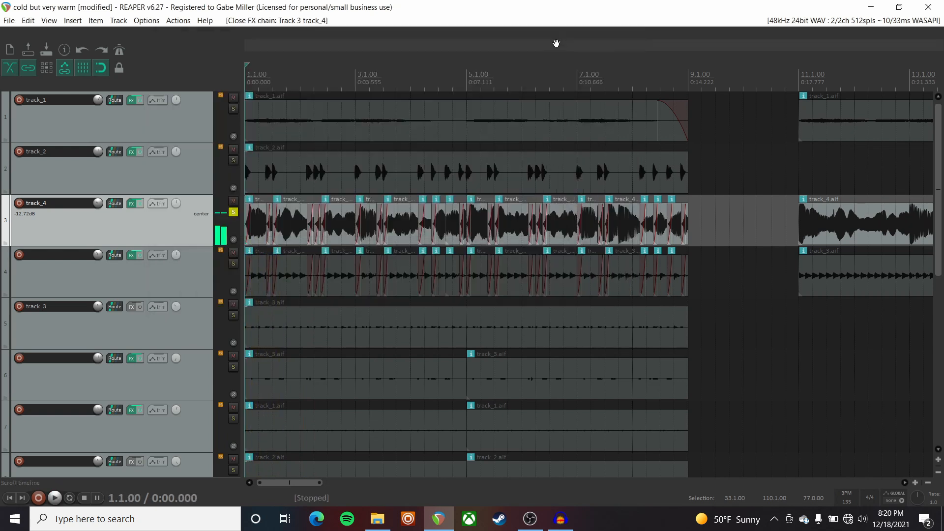
# Step: Solo only the unnamed track 4, play it with and without its ReaEQ, and clear its solo
pyautogui.click(233, 212)
pyautogui.click(233, 263)
pyautogui.click(159, 274)
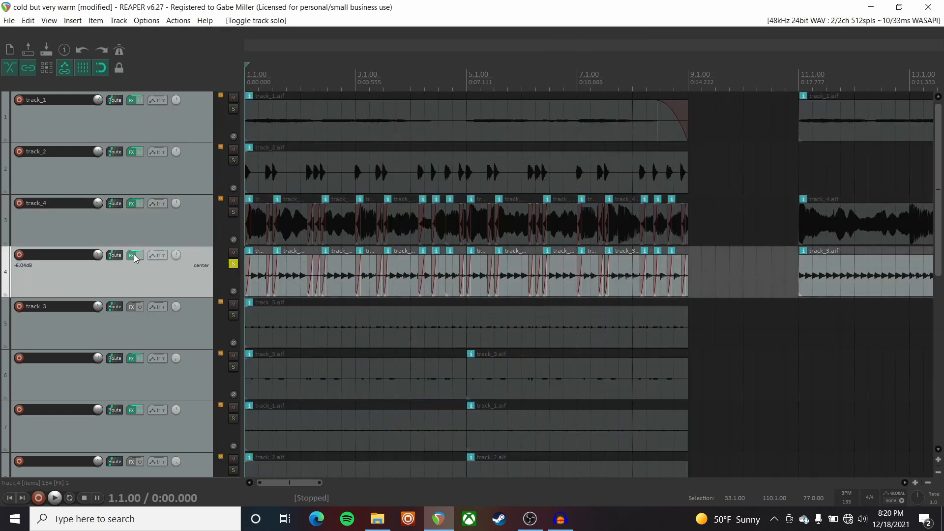
pyautogui.click(131, 254)
pyautogui.press('space')
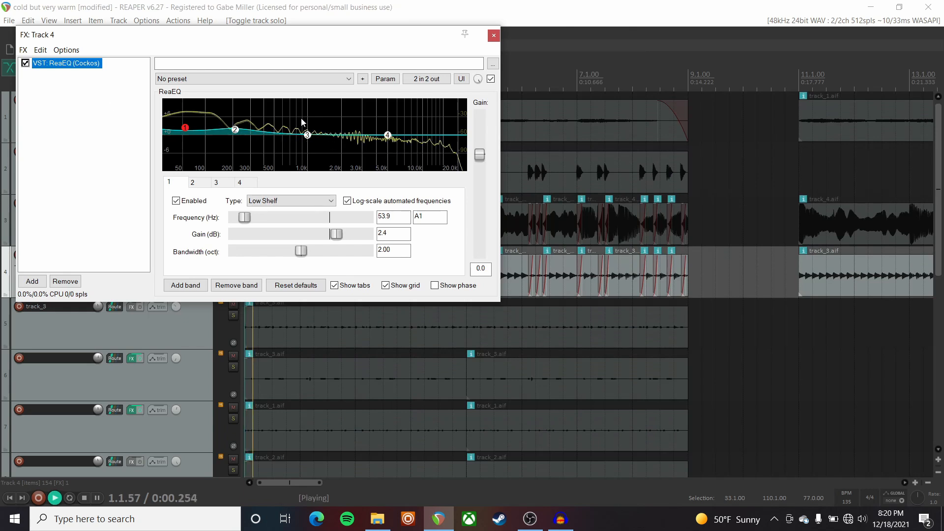
pyautogui.click(26, 63)
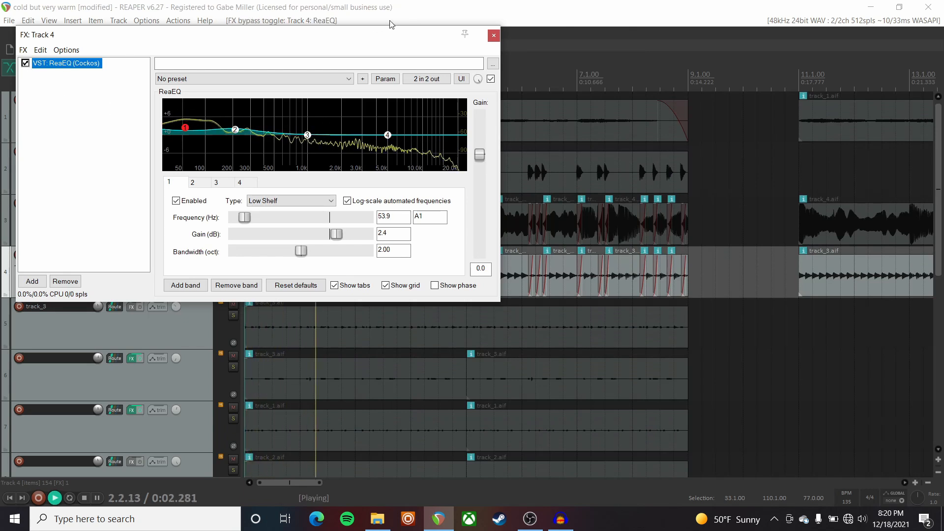
pyautogui.press('Escape')
pyautogui.press('space')
pyautogui.click(233, 264)
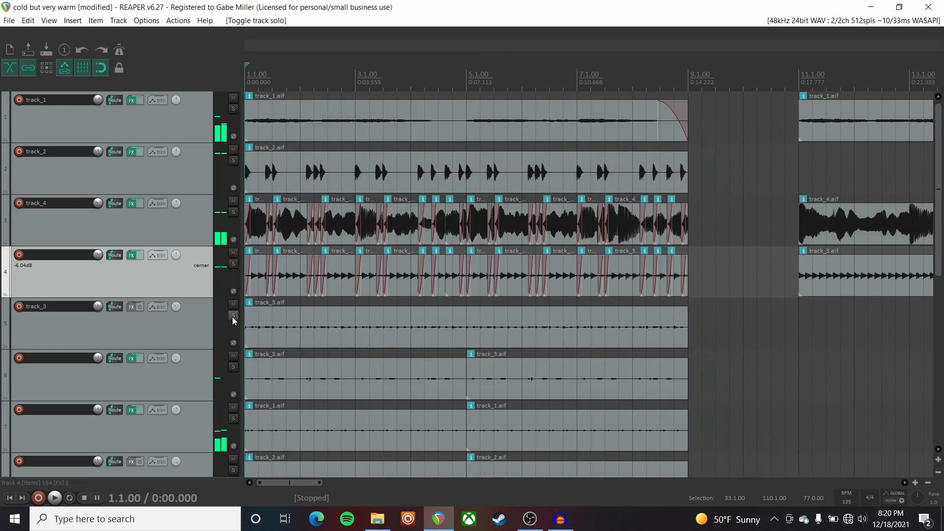
# Step: Solo track_3 and audition it from the project start
pyautogui.click(233, 315)
pyautogui.scroll(-2, 187, 255)
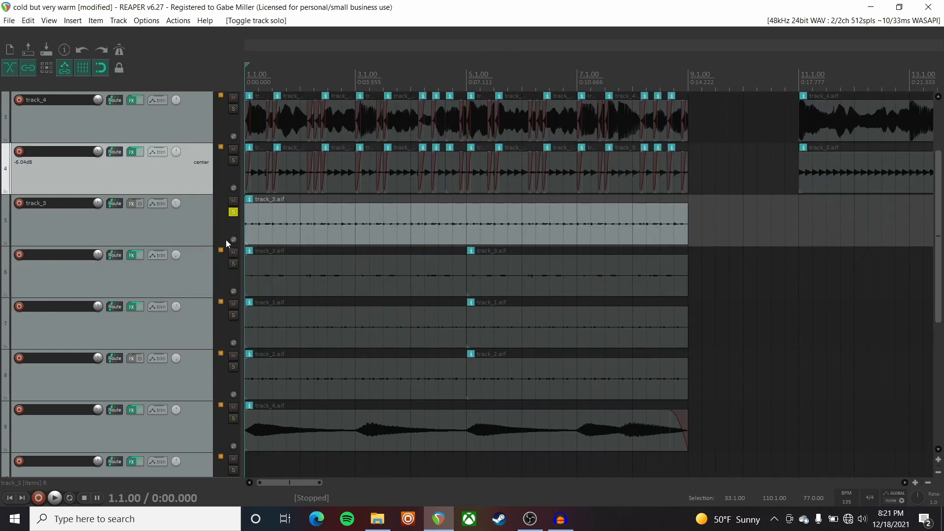
pyautogui.click(278, 221)
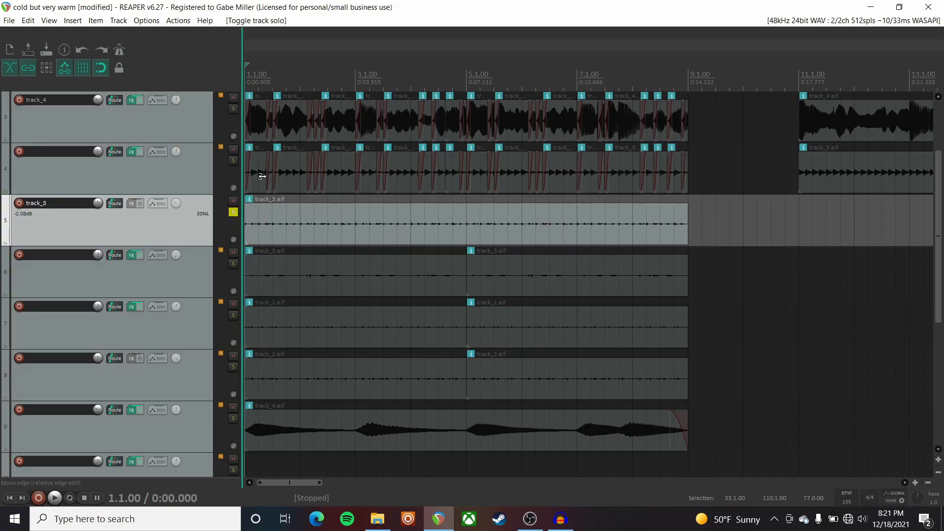
pyautogui.scroll(2, 372, 195)
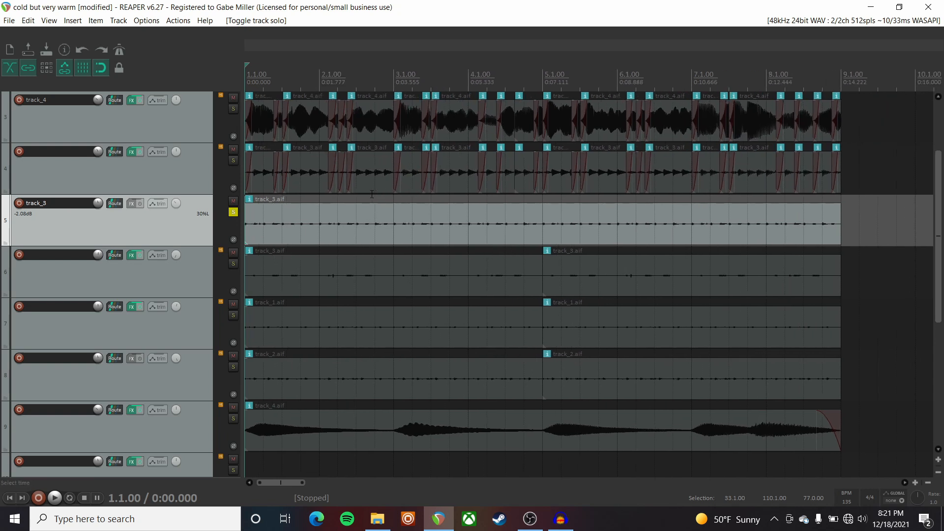
pyautogui.press('space')
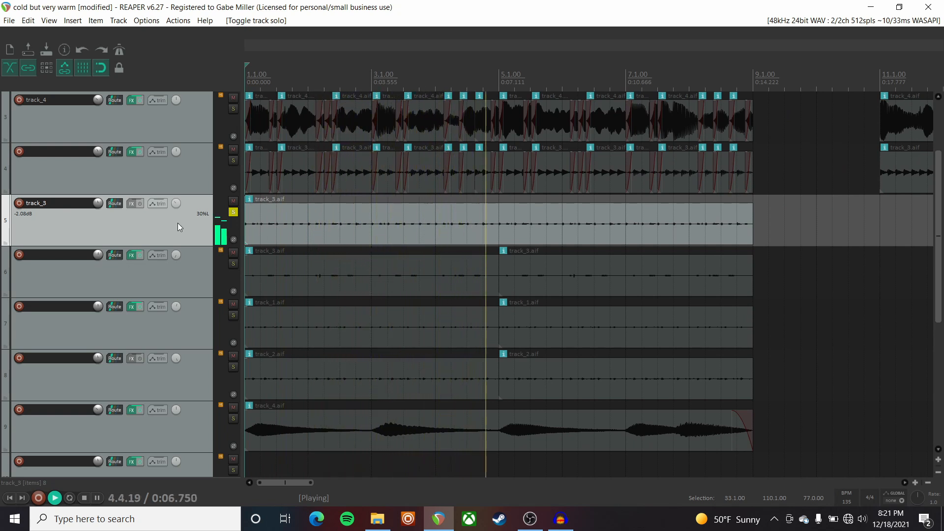
pyautogui.press('space')
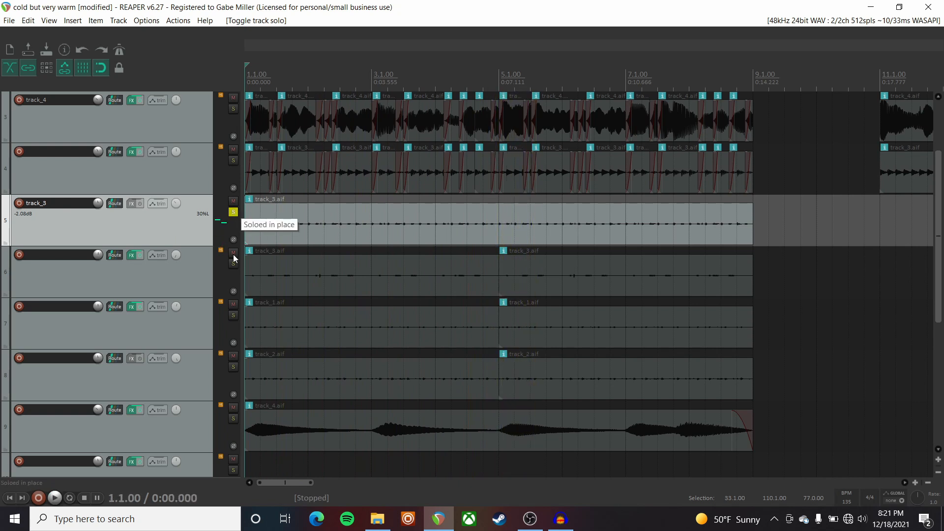
# Step: Audition track 6 soloed on its own, and play it together with track_3 from the start
pyautogui.click(234, 212)
pyautogui.click(233, 264)
pyautogui.press('space')
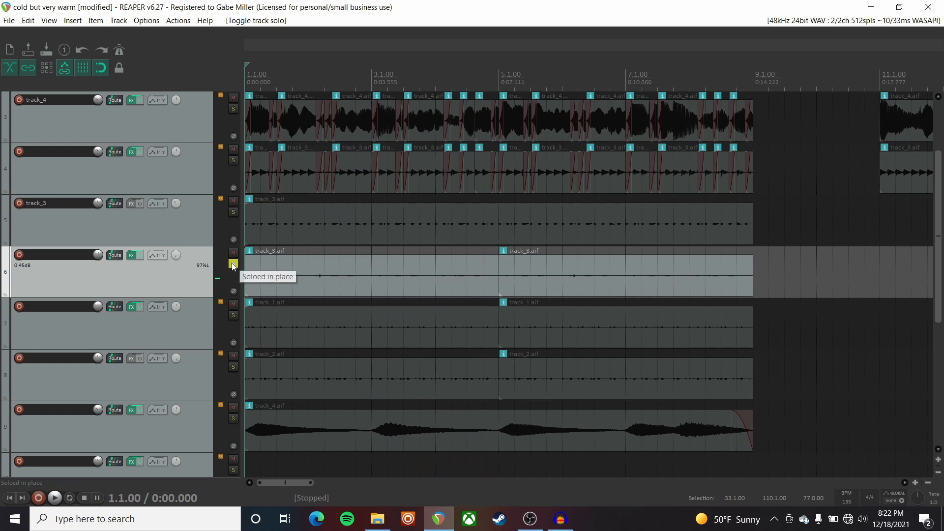
pyautogui.click(234, 211)
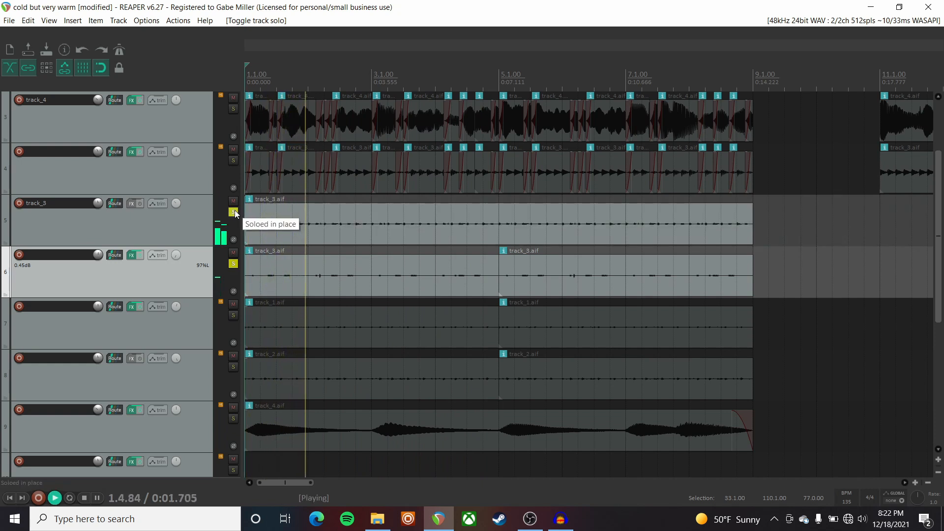
pyautogui.press('space')
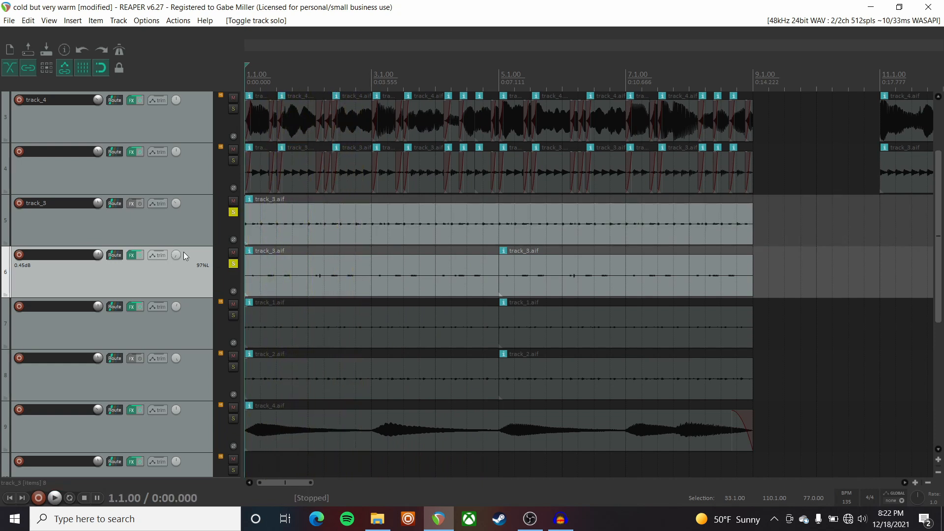
# Step: Solo only track 8, clearing the solos on track 6 and track_3, and audition it from the start
pyautogui.click(181, 356)
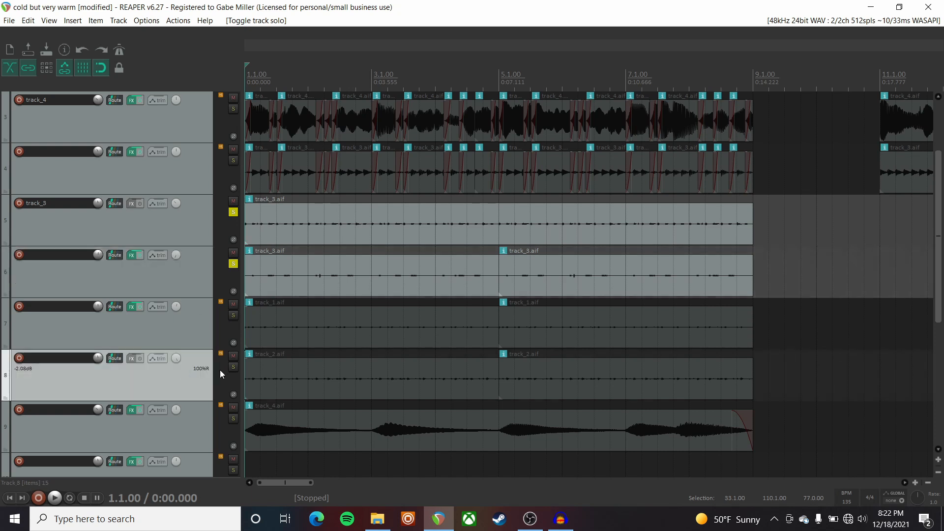
pyautogui.click(234, 367)
pyautogui.click(234, 263)
pyautogui.click(234, 212)
pyautogui.press('space')
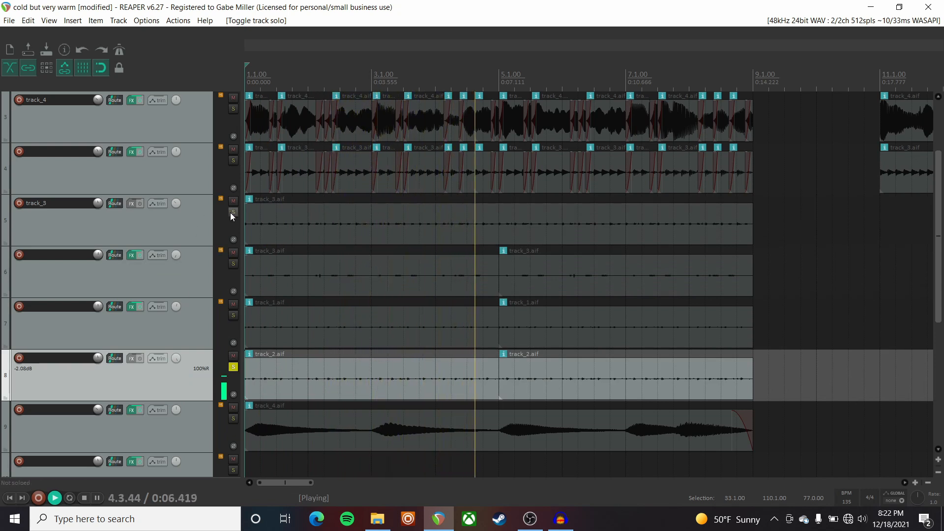
# Step: Solo track_3, track 6 and track 7 alongside track 8, and play them together from the start
pyautogui.click(233, 315)
pyautogui.click(232, 316)
pyautogui.press('space')
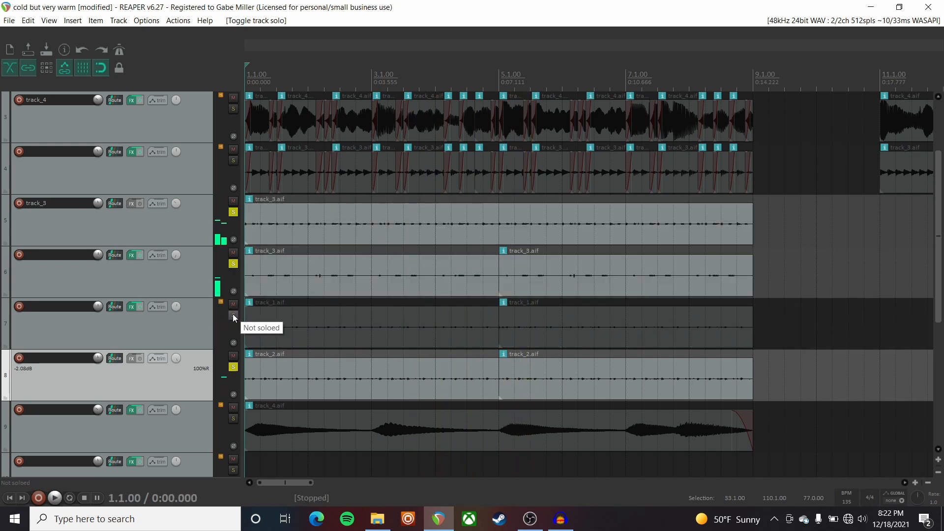
pyautogui.click(234, 313)
pyautogui.press('space')
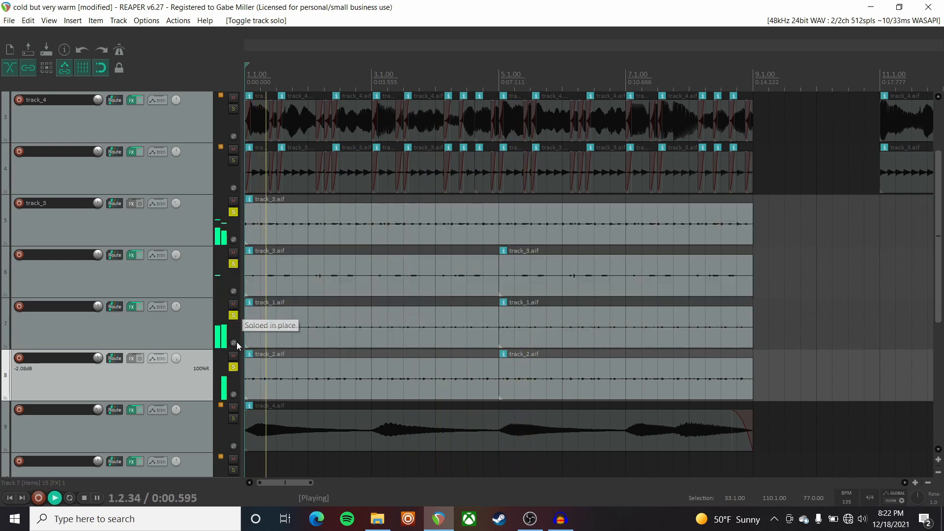
# Step: Clear the solos on track 8, track 6 and track_3 so only track 7 remains soloed, and stop playback
pyautogui.click(233, 367)
pyautogui.click(233, 263)
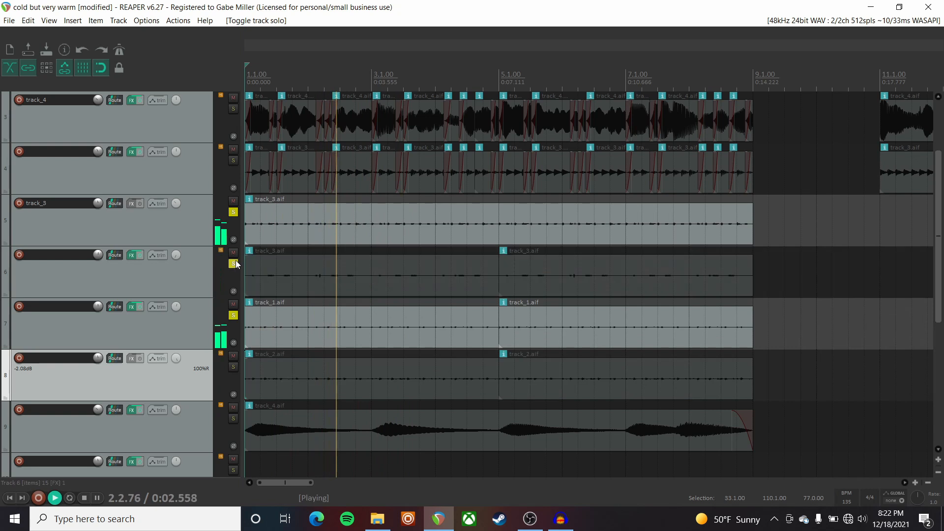
pyautogui.click(233, 212)
pyautogui.press('space')
# Step: Open track 7's effects and play the track with and without its Infiltrator plug-in
pyautogui.click(191, 329)
pyautogui.click(131, 307)
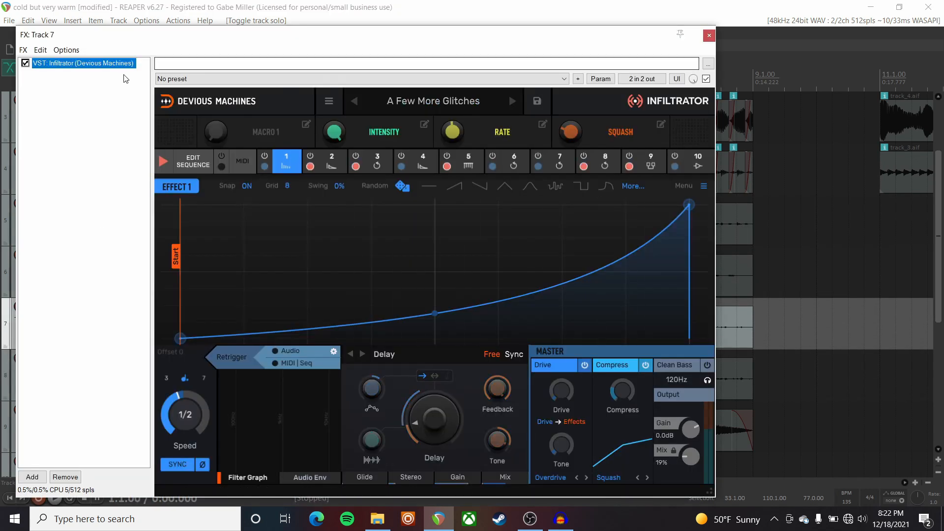
pyautogui.press('space')
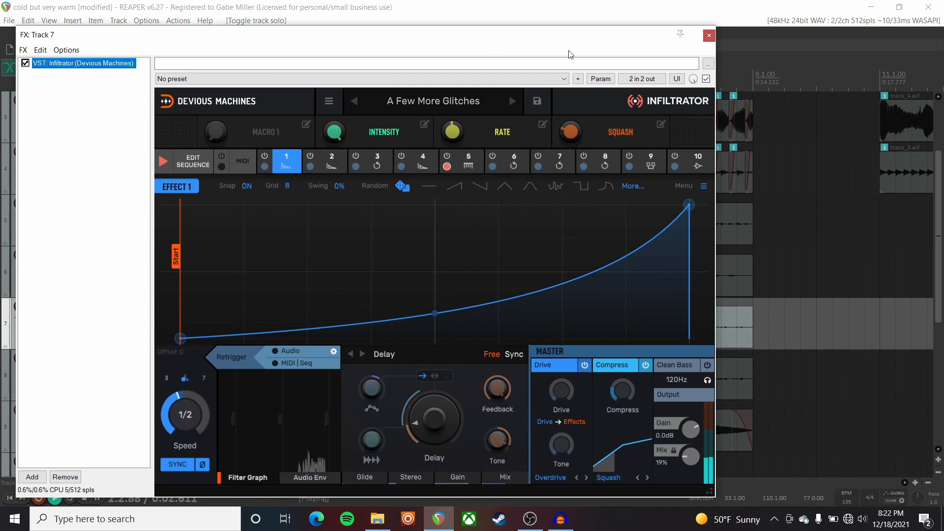
pyautogui.click(25, 63)
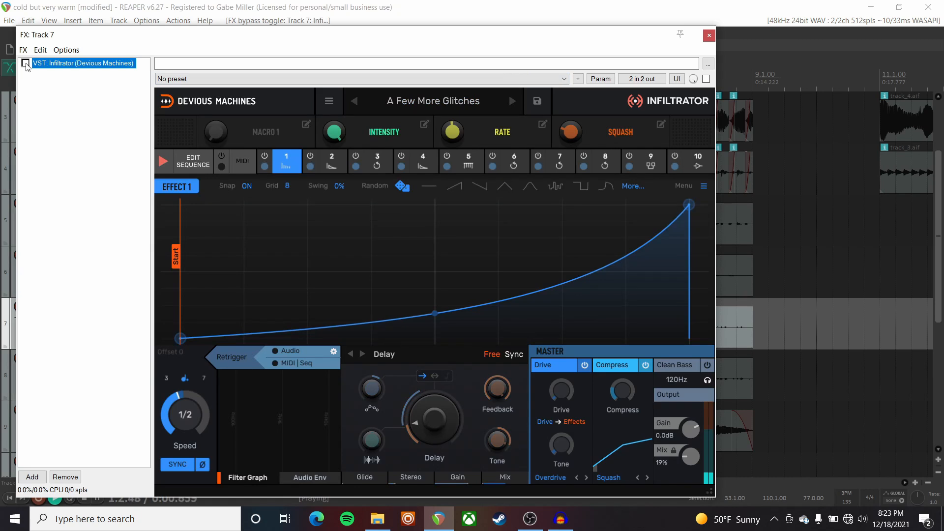
pyautogui.click(25, 64)
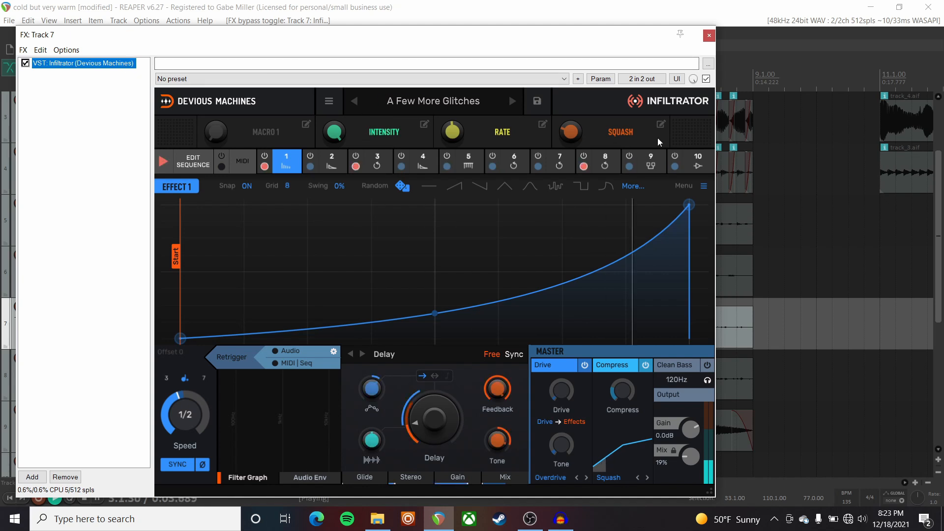
# Step: Show Infiltrator's step sequence to examine its effect pattern, and close track 7's effects window
pyautogui.click(192, 164)
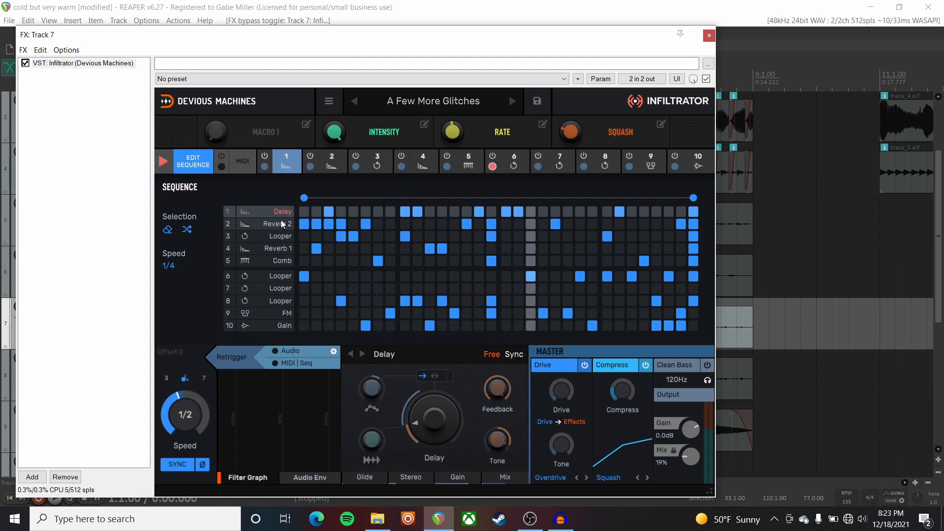
pyautogui.click(329, 212)
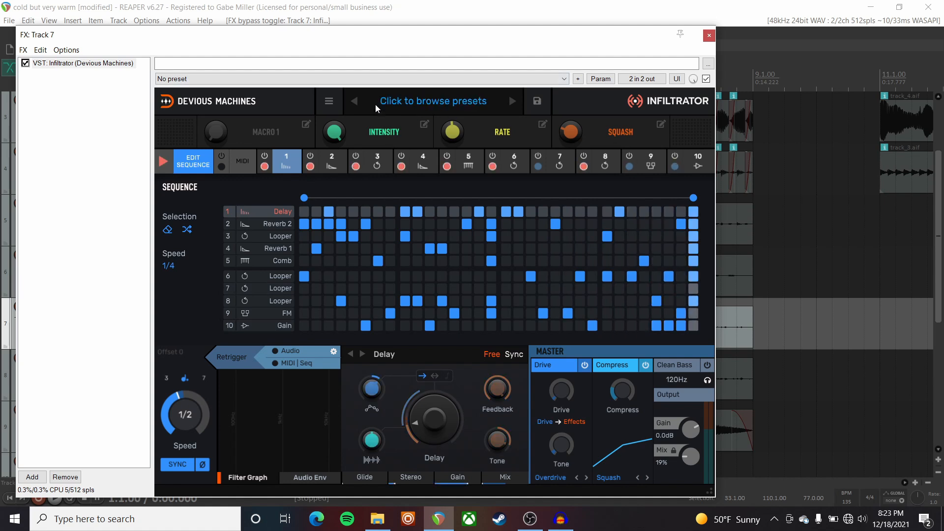
pyautogui.click(709, 35)
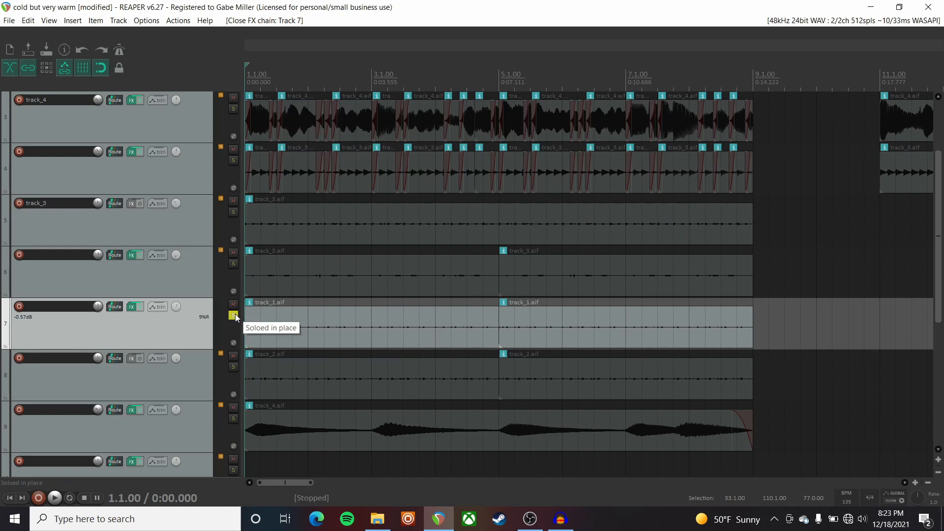
# Step: Play tracks 6, 7 and 8 soloed together from the start, and add track_3 to the soloed tracks
pyautogui.press('space')
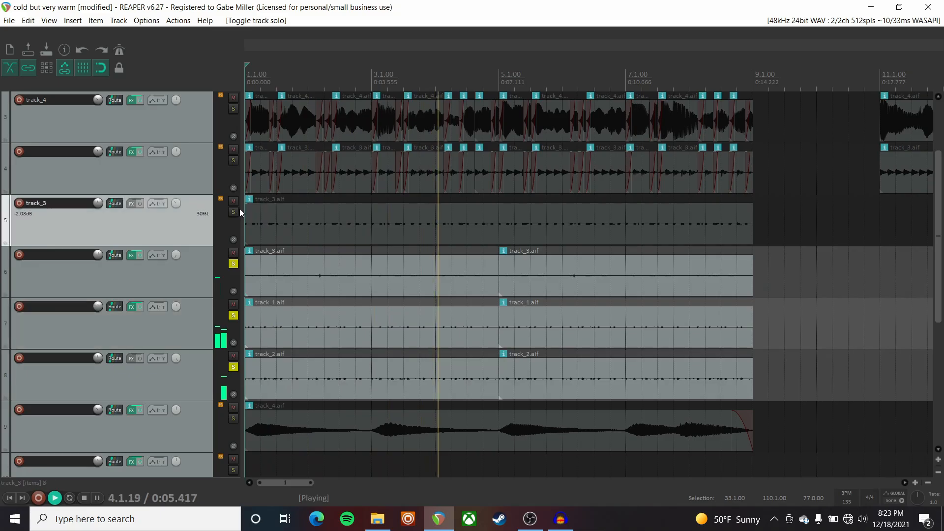
pyautogui.click(233, 212)
pyautogui.scroll(2, 130, 285)
pyautogui.press('space')
# Step: Solo track_2 alongside the four soloed percussion tracks, and play all of them together from the start
pyautogui.click(233, 160)
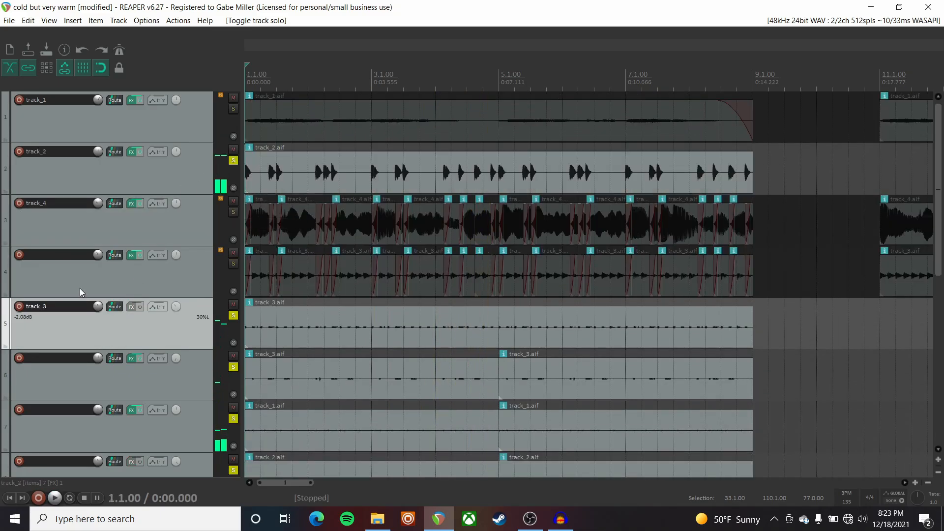
pyautogui.scroll(-4, 82, 290)
pyautogui.press('space')
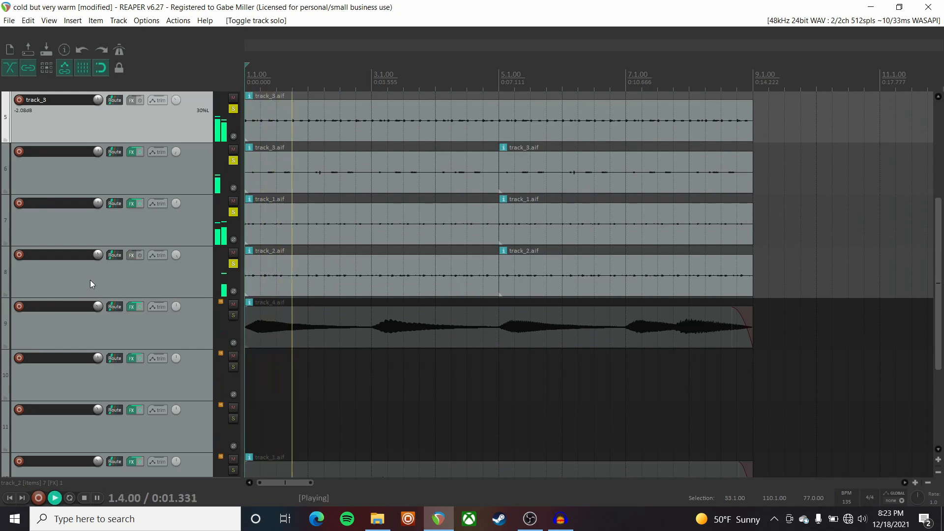
pyautogui.scroll(-2, 264, 260)
pyautogui.scroll(4, 91, 277)
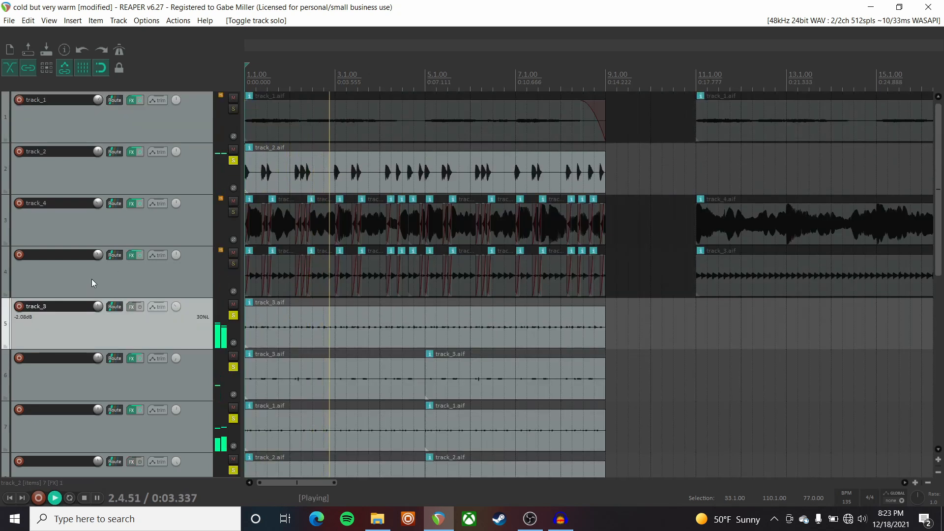
pyautogui.scroll(-2, 92, 279)
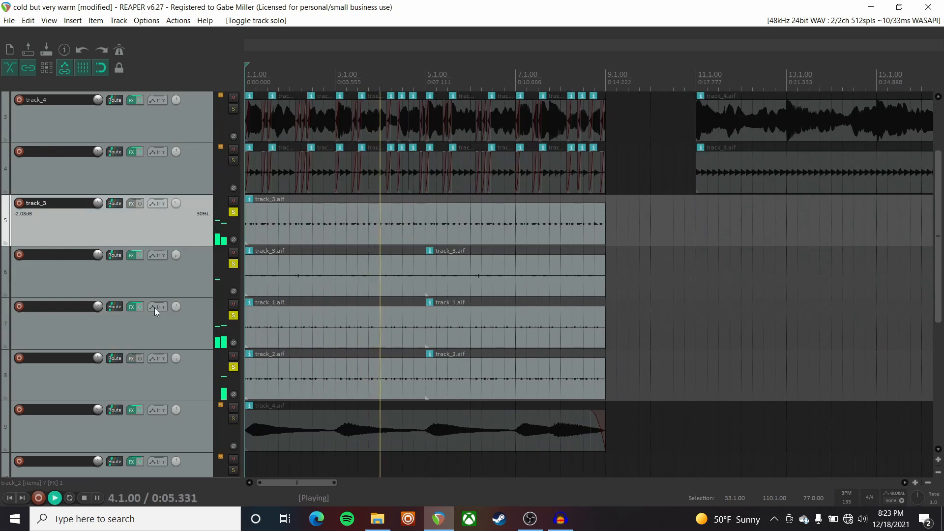
pyautogui.press('space')
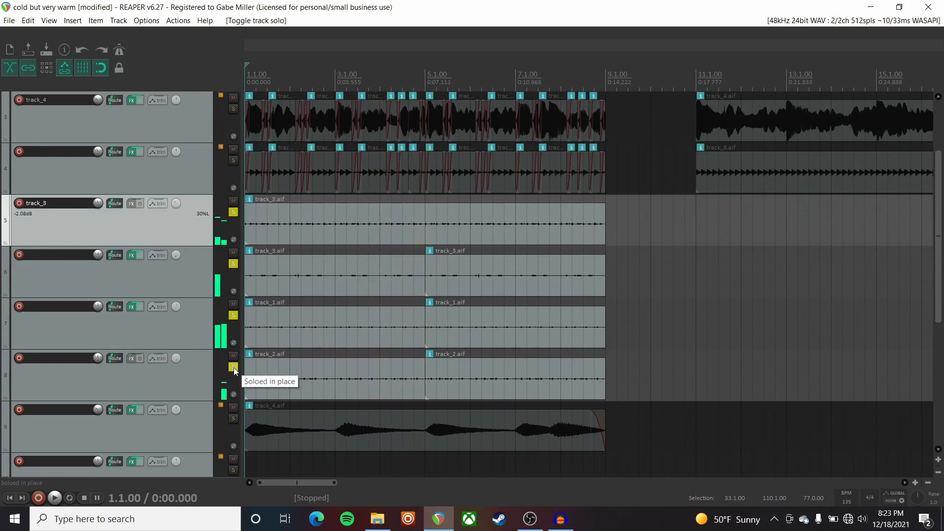
# Step: Clear the solos on tracks 8, 7 and 6, track_3 and track_2
pyautogui.click(233, 368)
pyautogui.click(233, 315)
pyautogui.click(233, 264)
pyautogui.click(233, 212)
pyautogui.scroll(2, 229, 197)
pyautogui.click(233, 161)
pyautogui.click(233, 161)
# Step: Solo track 9, which holds the full-length track_4.aif item, and play it from the project start
pyautogui.scroll(-4, 144, 208)
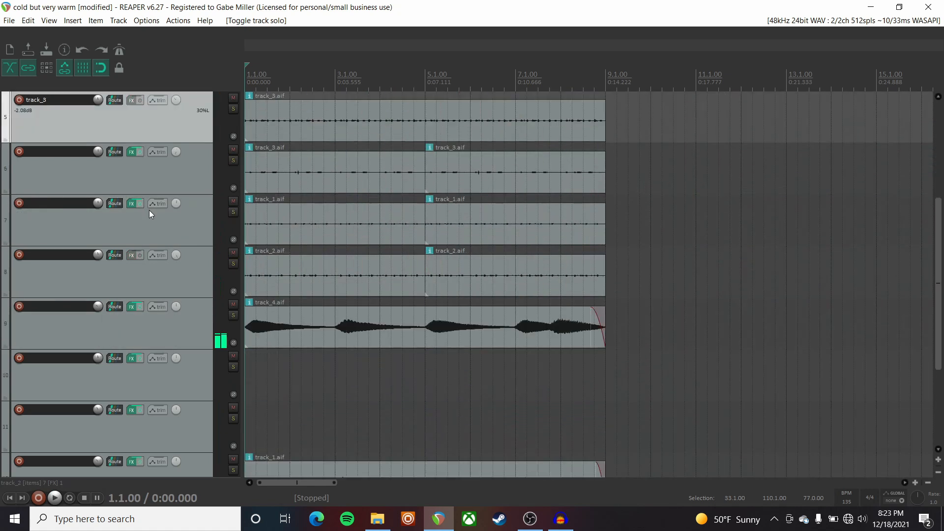
pyautogui.scroll(-2, 147, 208)
pyautogui.click(118, 225)
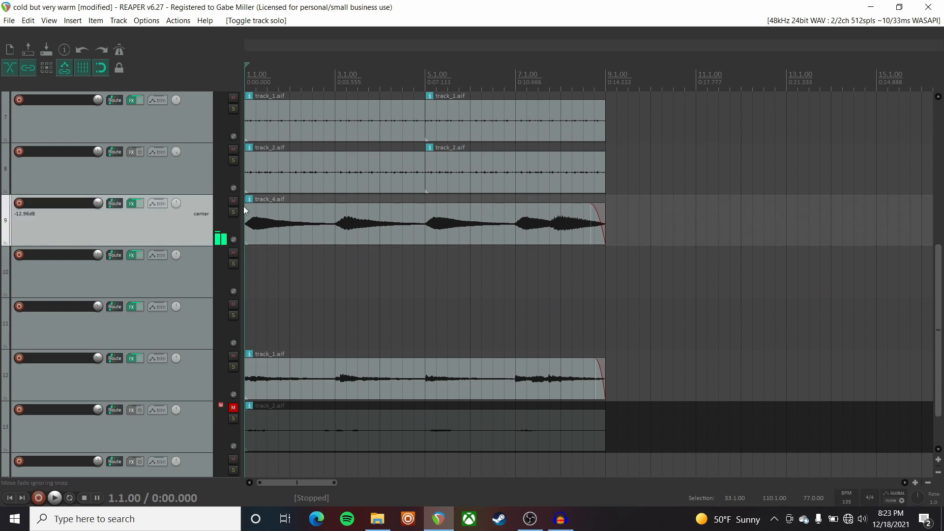
pyautogui.press('F6')
pyautogui.press('space')
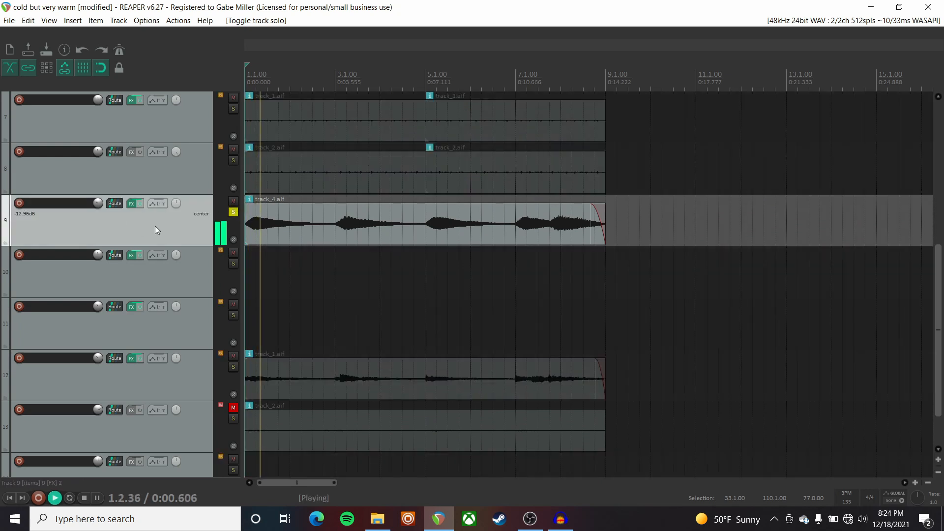
# Step: Bypass Spaced Out and ReaEQ on track 9, re-enable only ReaEQ, and play the track from the project start
pyautogui.click(131, 203)
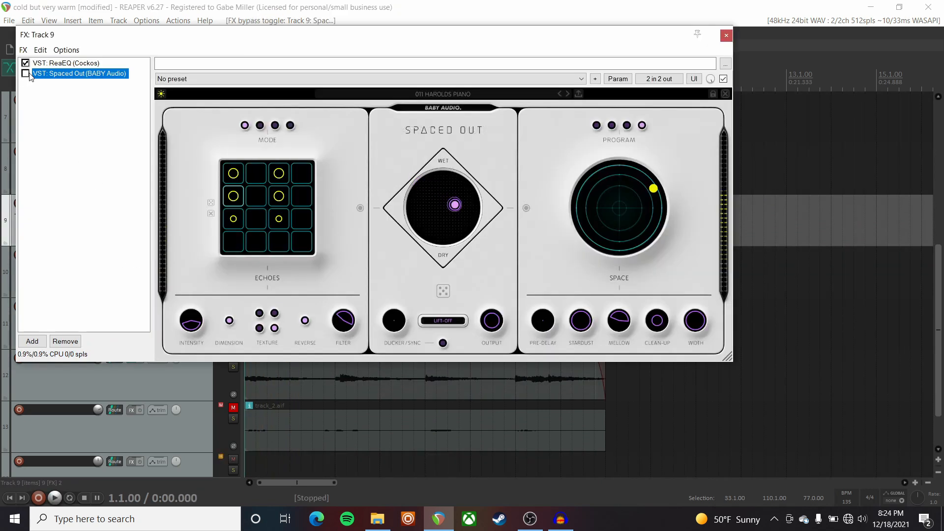
pyautogui.moveTo(139, 46); pyautogui.dragTo(370, 142)
pyautogui.click(286, 164)
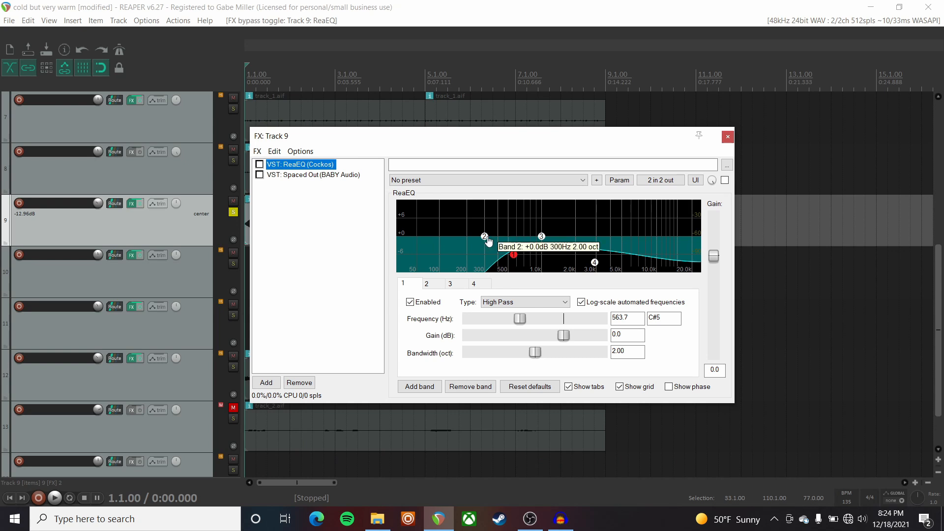
pyautogui.click(260, 165)
pyautogui.press('space')
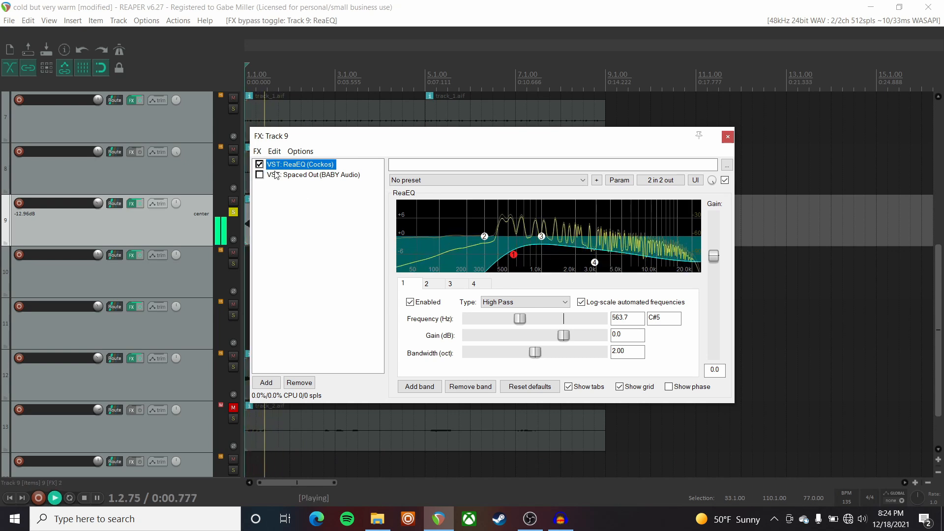
pyautogui.press('space')
# Step: Play track 9 with Spaced Out re-enabled alongside ReaEQ, and close its effects chain
pyautogui.click(268, 177)
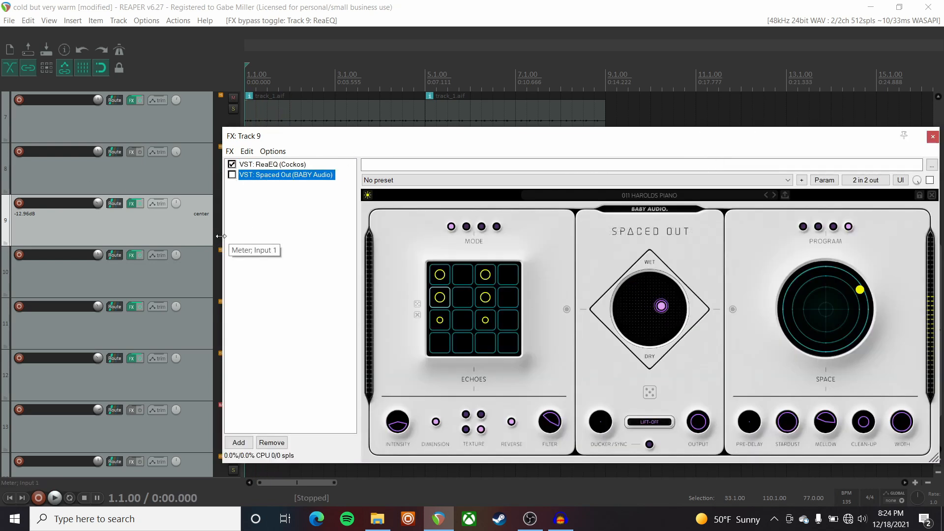
pyautogui.press('space')
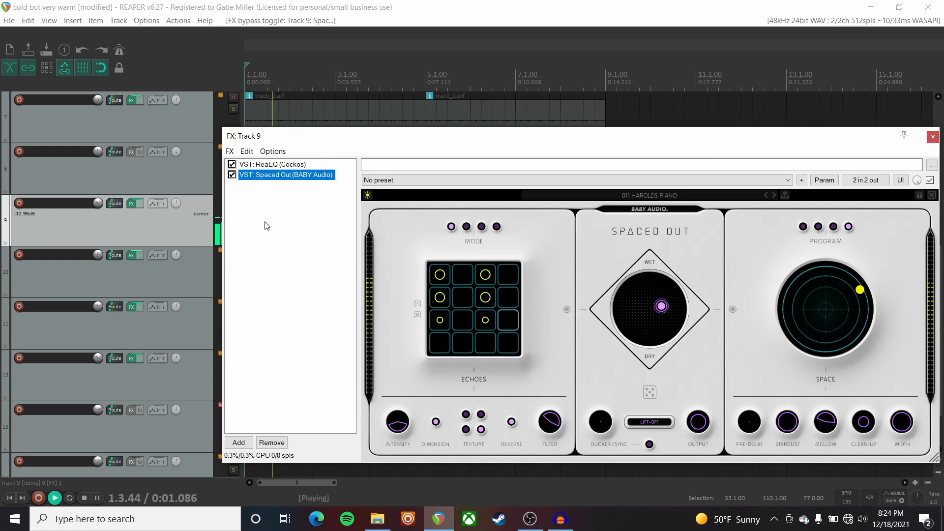
pyautogui.moveTo(459, 147); pyautogui.dragTo(337, 122)
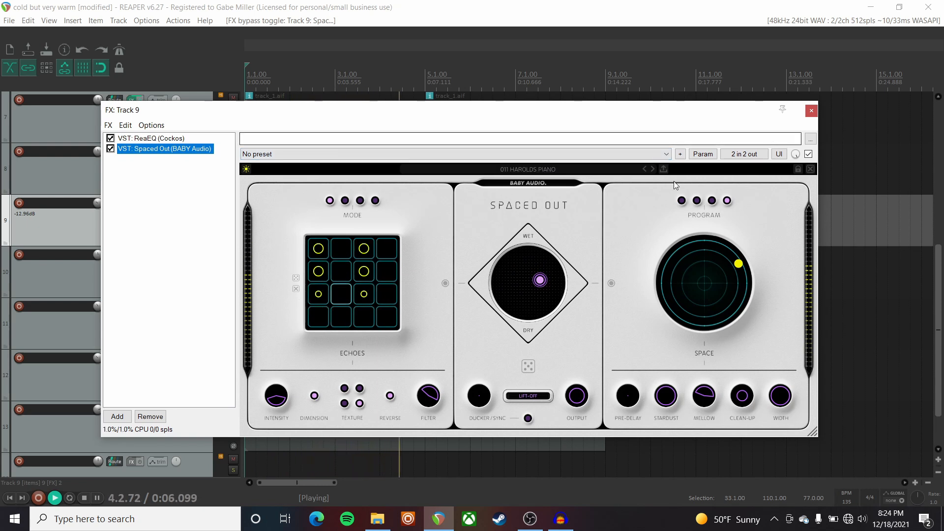
pyautogui.click(812, 112)
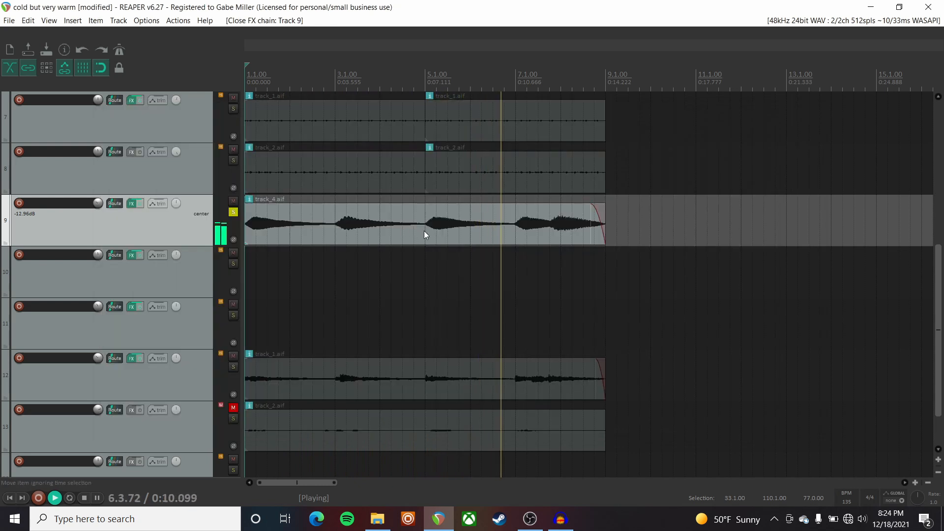
pyautogui.scroll(-2, 424, 231)
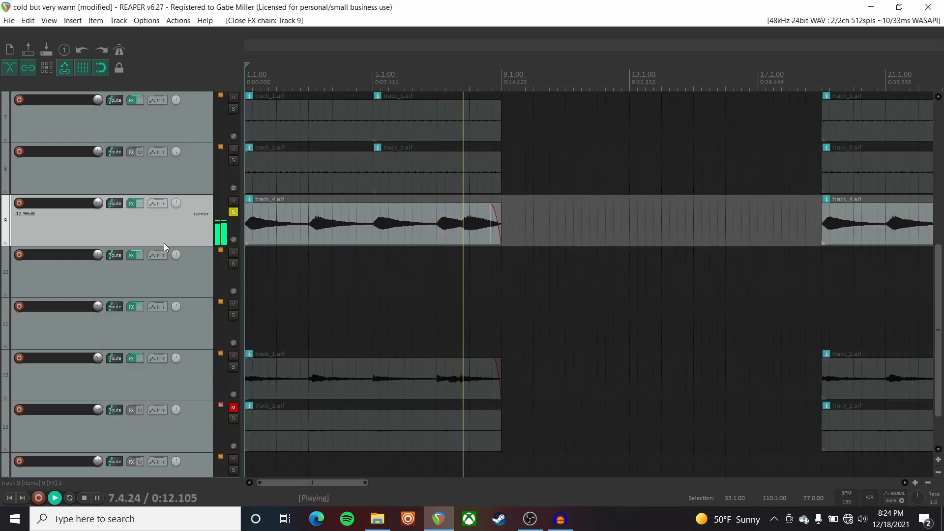
pyautogui.scroll(-1, 173, 243)
pyautogui.press('space')
# Step: Duplicate track 9 and add the ReaPitch pitch shifter to the copy, track 10
pyautogui.rightClick(155, 175)
pyautogui.click(217, 256)
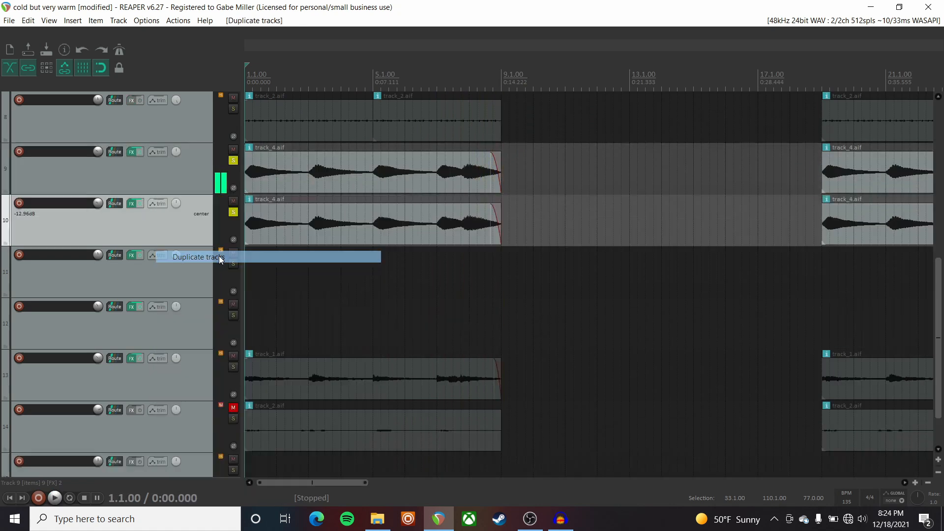
pyautogui.click(131, 204)
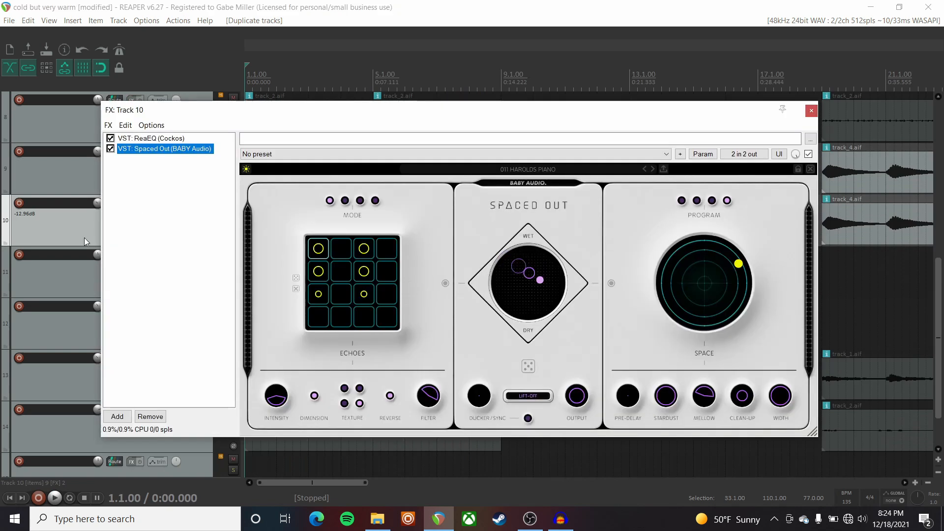
pyautogui.click(118, 417)
pyautogui.scroll(-3, 323, 301)
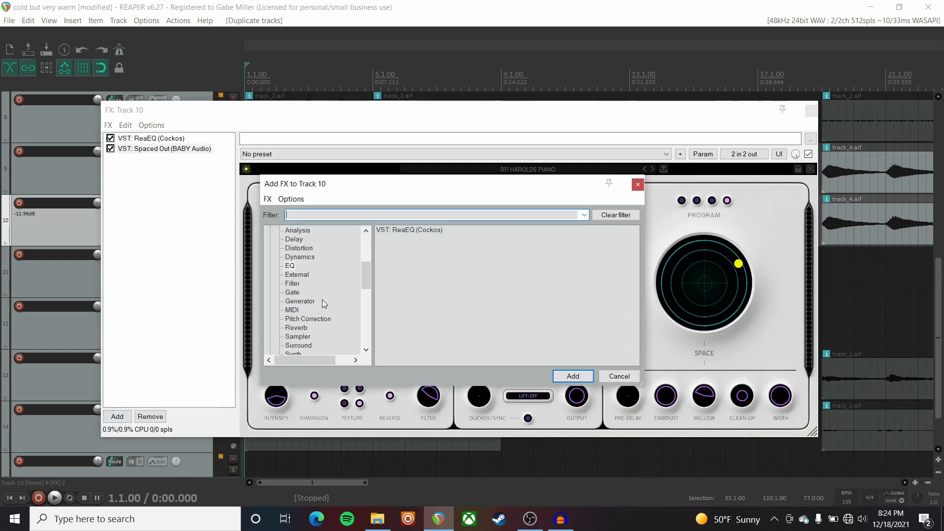
pyautogui.click(316, 320)
pyautogui.doubleClick(413, 231)
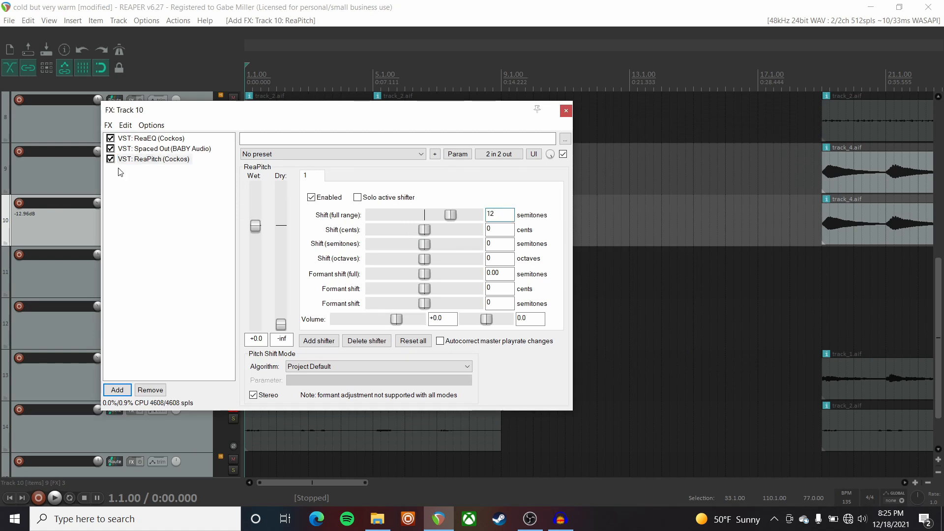
# Step: Move ReaPitch to the start of track 10's effects chain and set Spaced Out to fully wet
pyautogui.moveTo(162, 148); pyautogui.dragTo(162, 139)
pyautogui.click(163, 159)
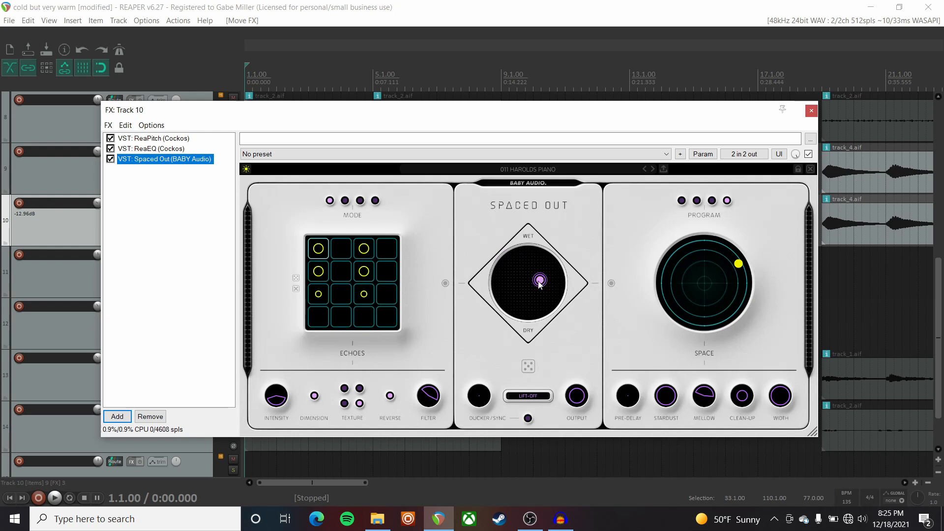
pyautogui.moveTo(539, 282); pyautogui.dragTo(527, 219)
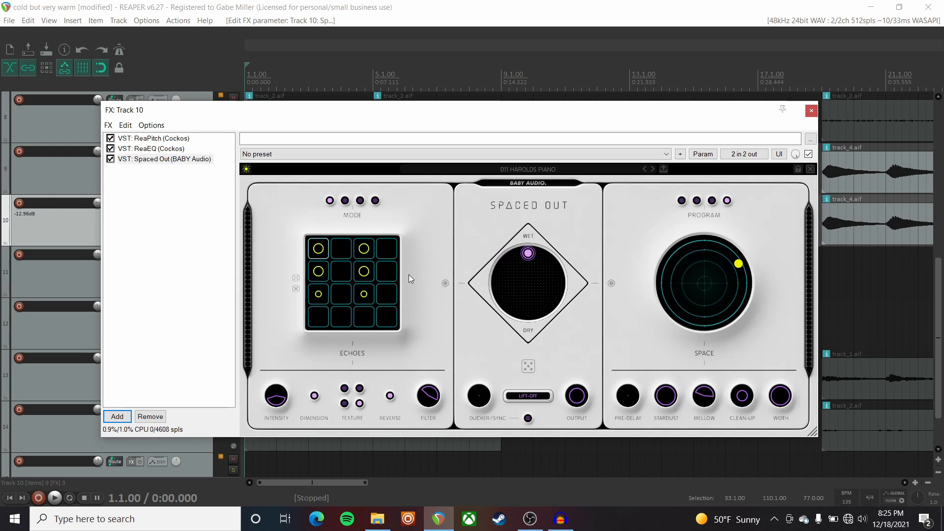
# Step: Play the pitched copy with track 9 unsoloed, and lower track 10's volume to -24.11 dB
pyautogui.press('space')
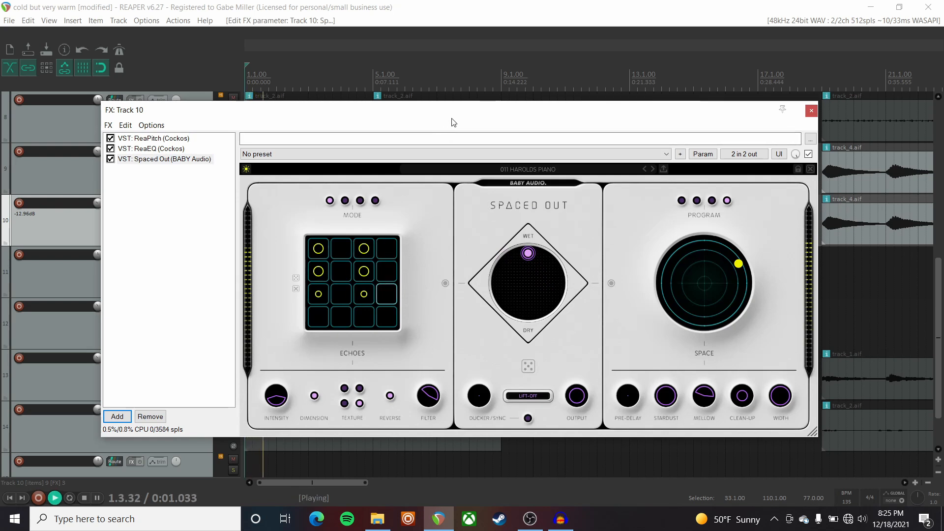
pyautogui.moveTo(344, 111); pyautogui.dragTo(263, 284)
pyautogui.click(233, 161)
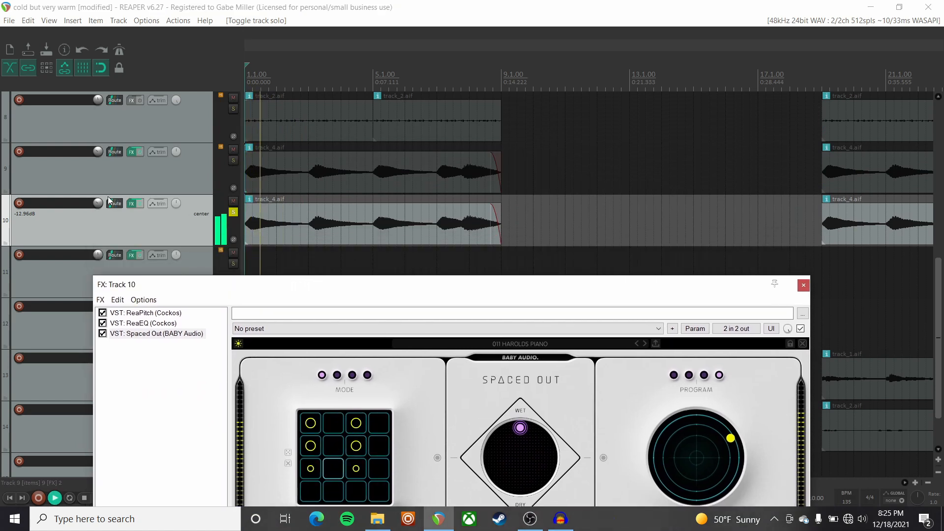
pyautogui.moveTo(98, 203); pyautogui.dragTo(96, 203)
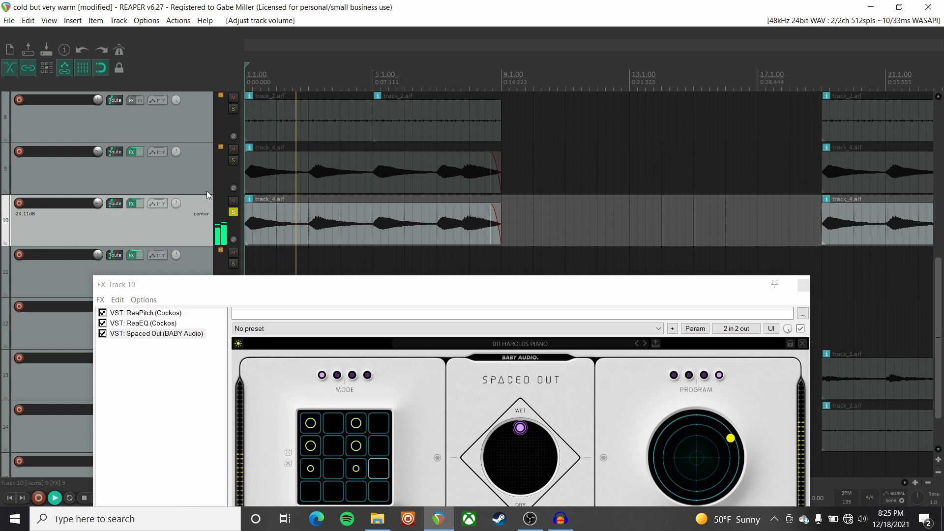
# Step: Solo track 9 again to play it with track 10, and lower track 10's volume to -27.00 dB
pyautogui.click(233, 160)
pyautogui.moveTo(290, 289); pyautogui.dragTo(276, 101)
pyautogui.press('space')
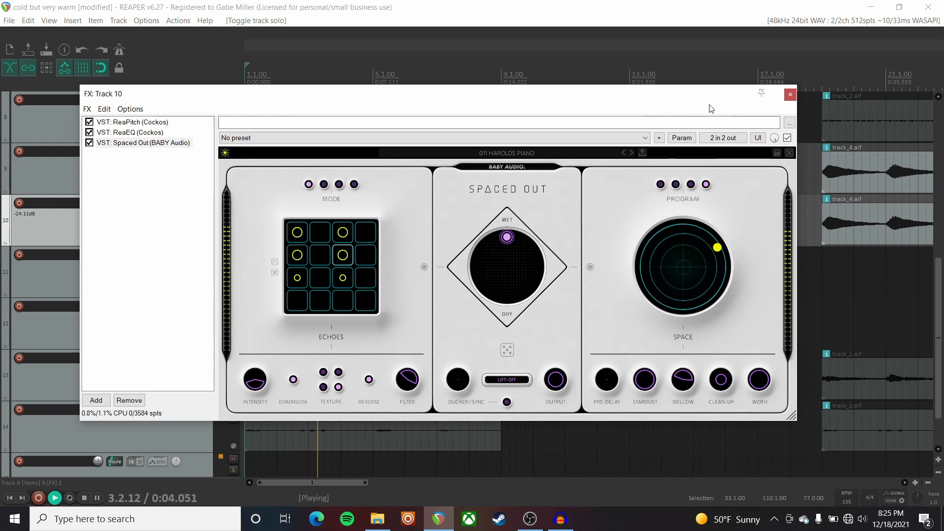
pyautogui.click(790, 95)
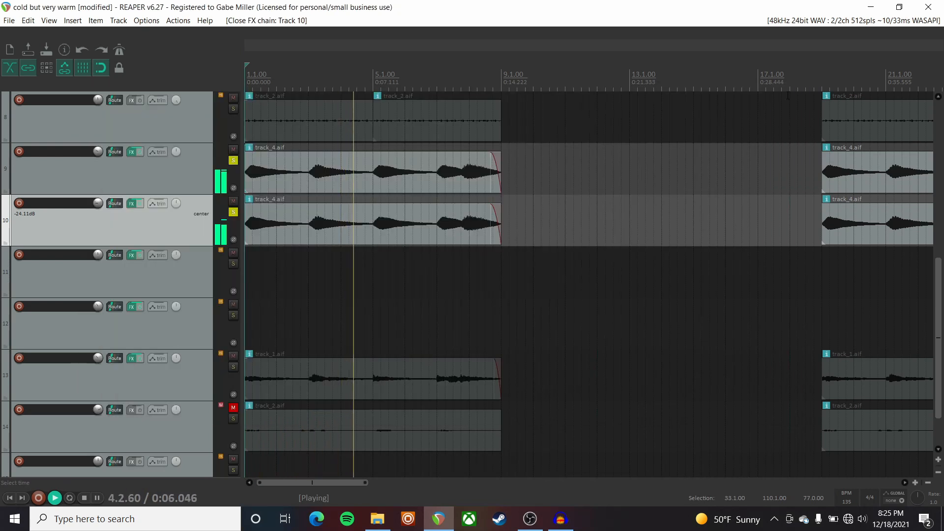
pyautogui.moveTo(98, 203); pyautogui.dragTo(98, 208)
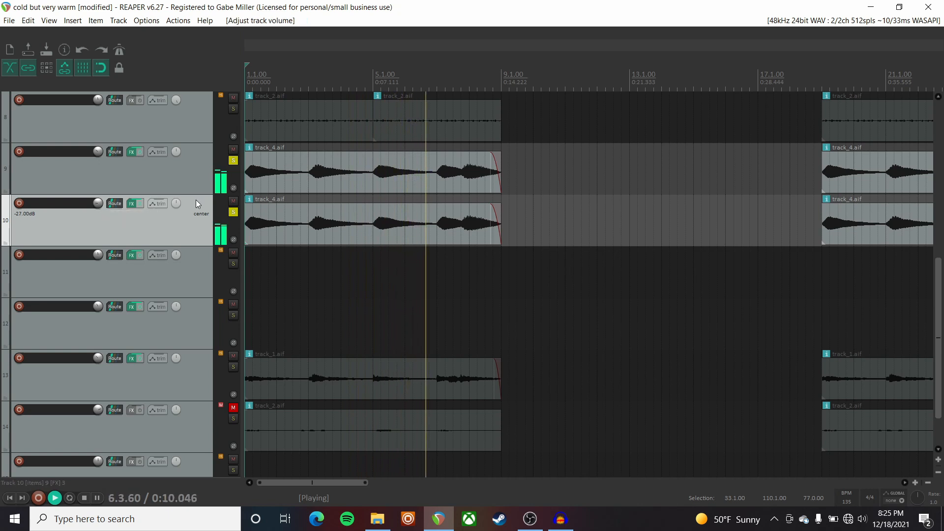
pyautogui.press('space')
# Step: Mute track 10 and clear the solos on tracks 9 and 10
pyautogui.click(234, 213)
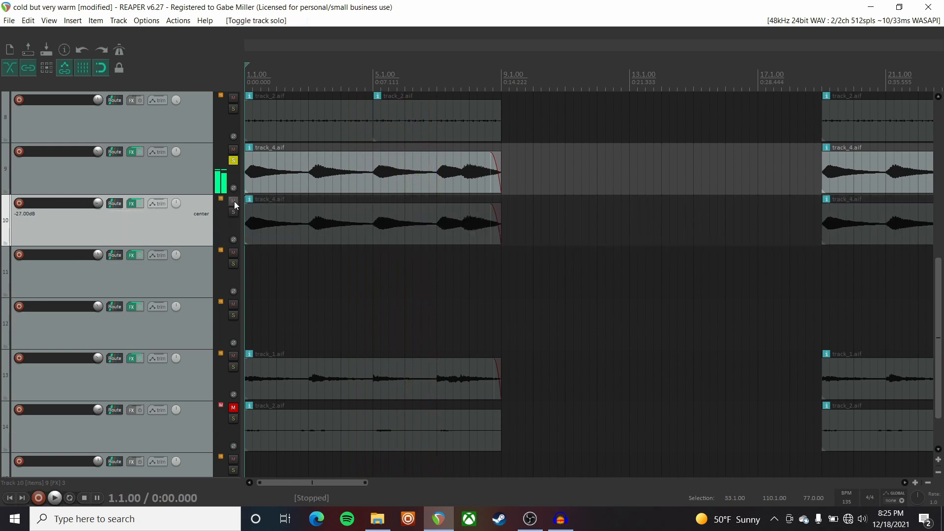
pyautogui.click(234, 201)
pyautogui.click(233, 160)
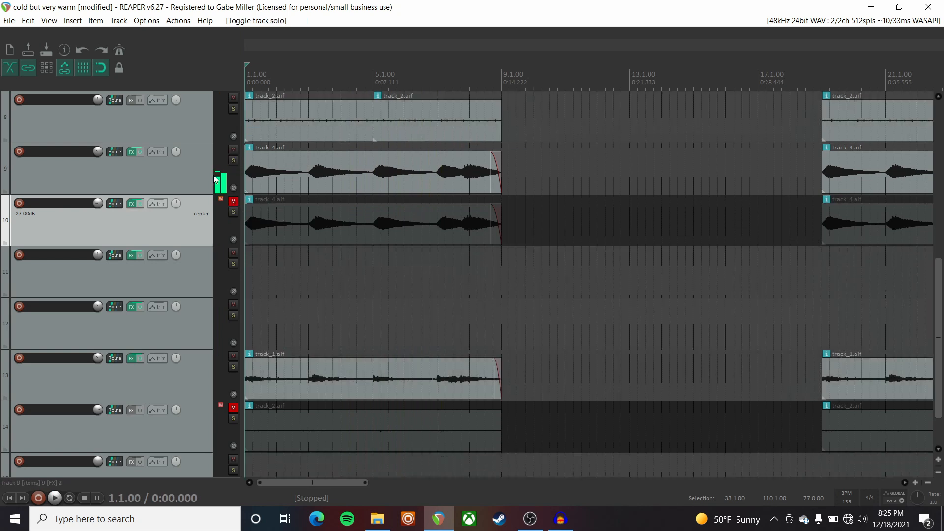
# Step: Solo track 13, which holds the track_1.aif item, and play it from the project start
pyautogui.scroll(-2, 173, 229)
pyautogui.click(234, 308)
pyautogui.click(172, 312)
pyautogui.press('space')
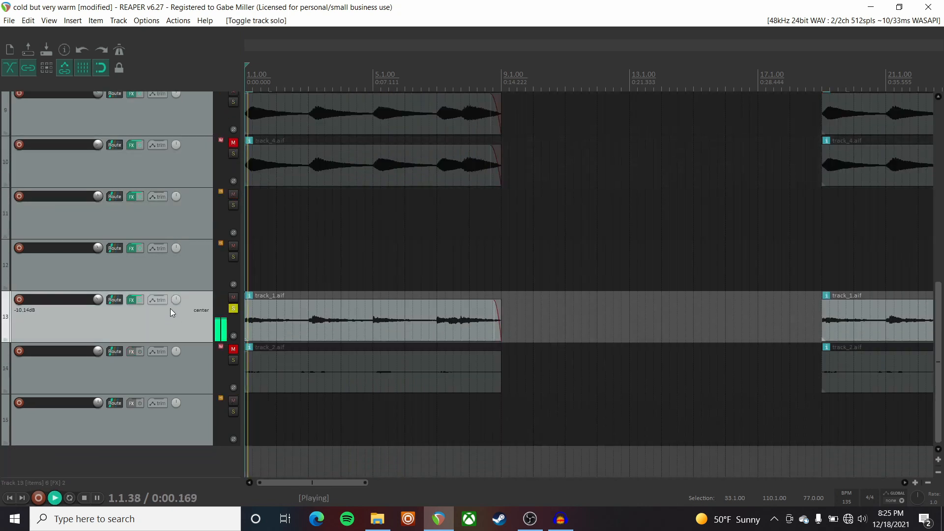
# Step: Examine track 13's ReaVerbate and ReaEQ settings, play it with both effects, and clear its solo
pyautogui.click(132, 301)
pyautogui.press('space')
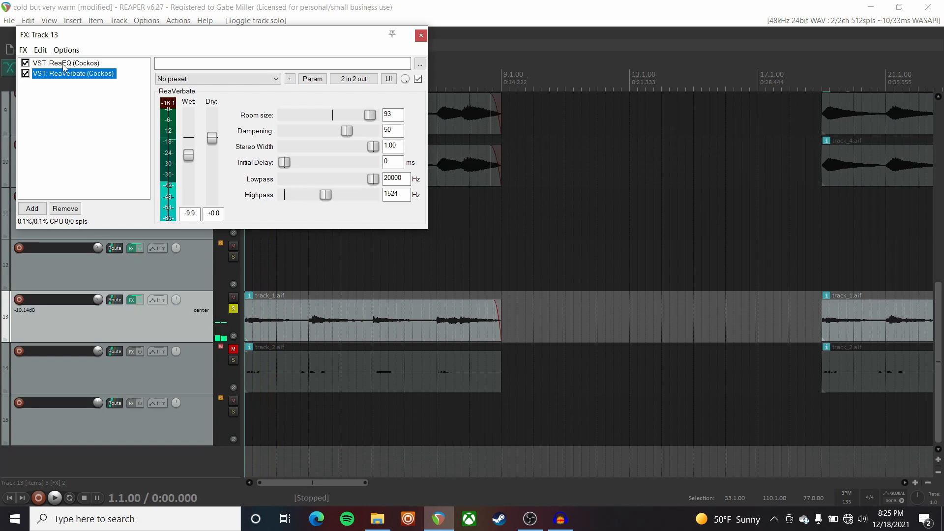
pyautogui.click(67, 63)
pyautogui.press('space')
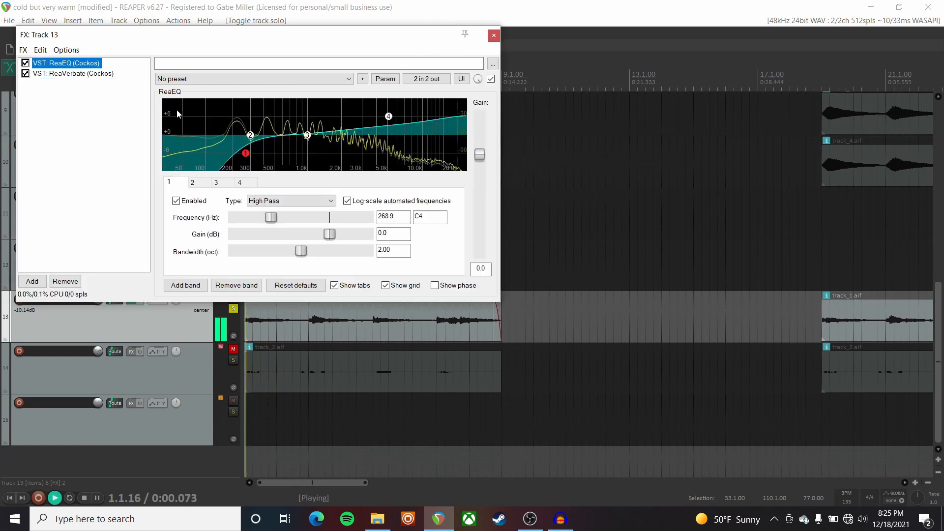
pyautogui.click(493, 36)
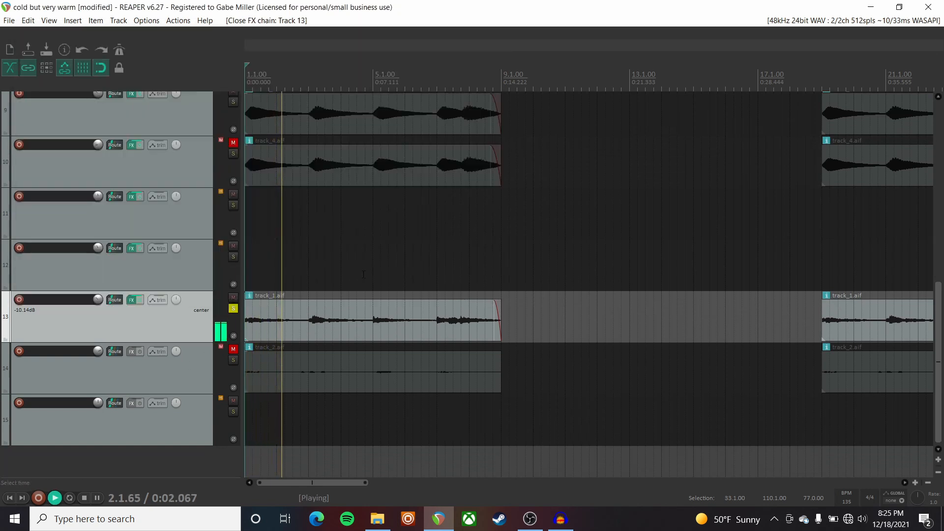
pyautogui.press('space')
pyautogui.click(233, 308)
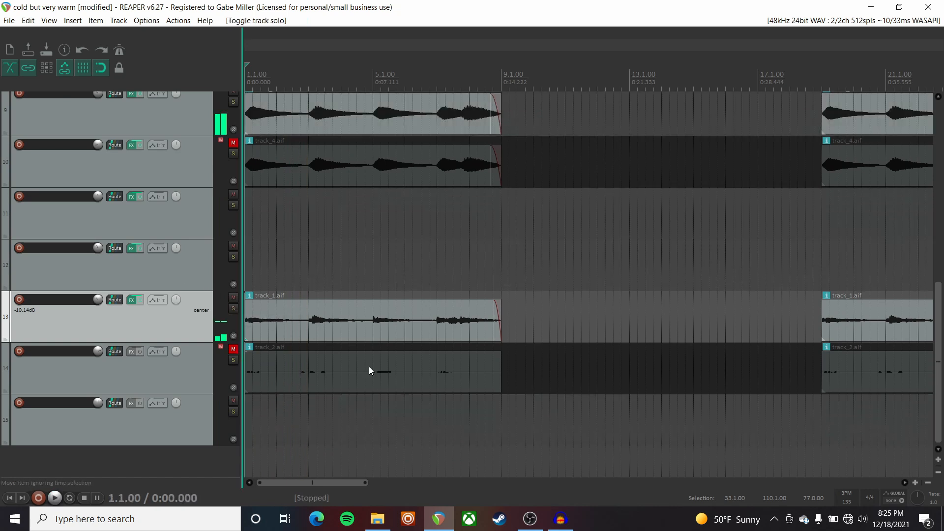
# Step: Play all unmuted tracks together from the project start while looking over the full track list
pyautogui.scroll(5, 156, 292)
pyautogui.scroll(3, 131, 276)
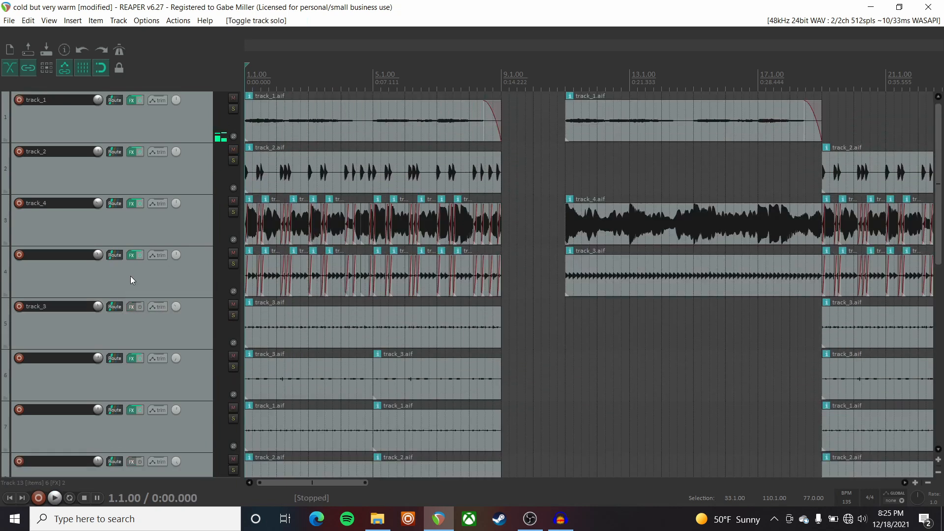
pyautogui.press('space')
pyautogui.scroll(-2, 376, 203)
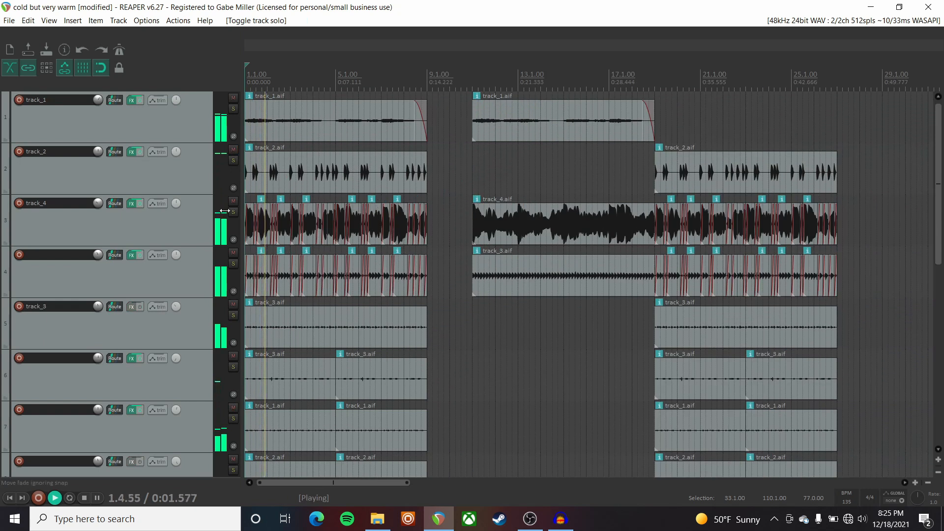
pyautogui.scroll(-3, 168, 210)
pyautogui.scroll(-3, 167, 210)
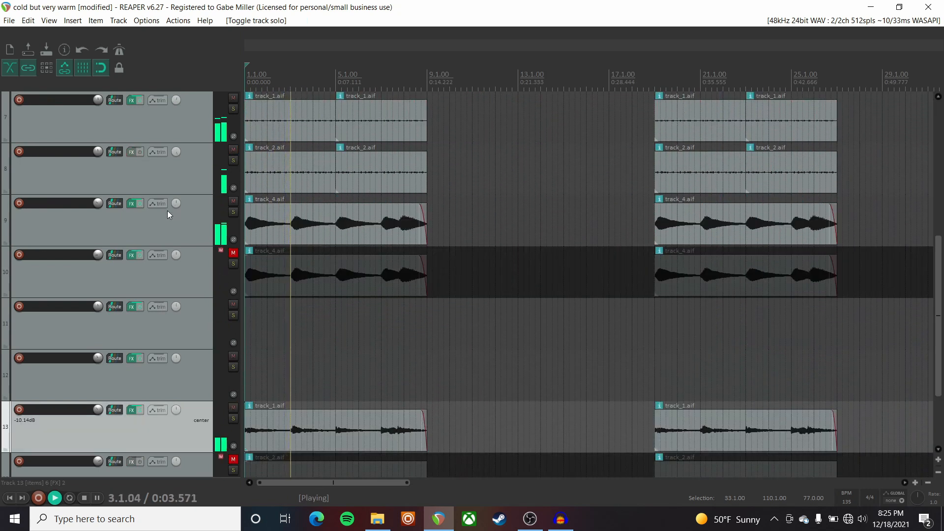
pyautogui.scroll(4, 159, 207)
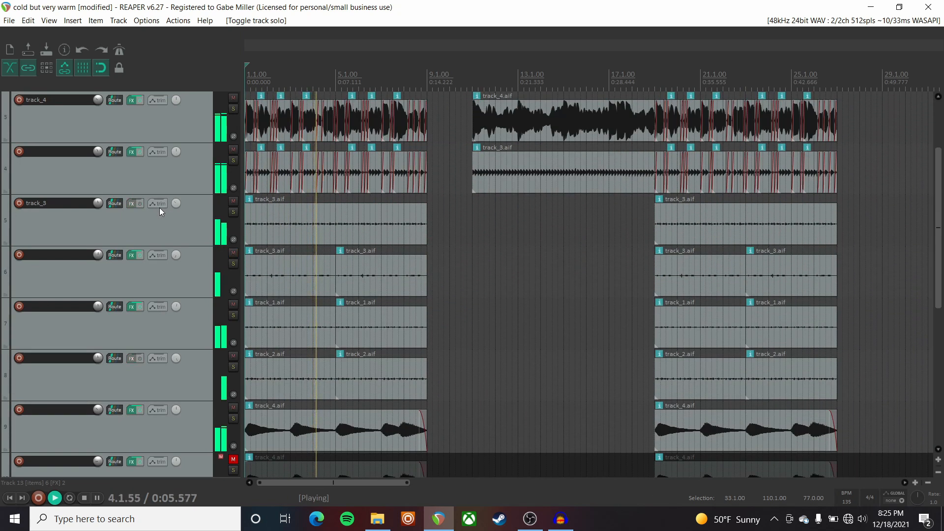
pyautogui.scroll(2, 160, 208)
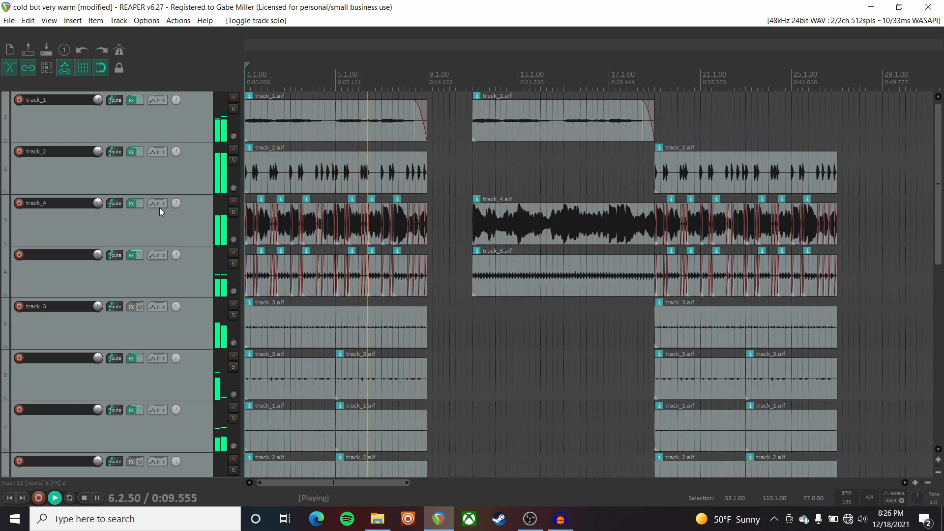
pyautogui.scroll(-4, 159, 208)
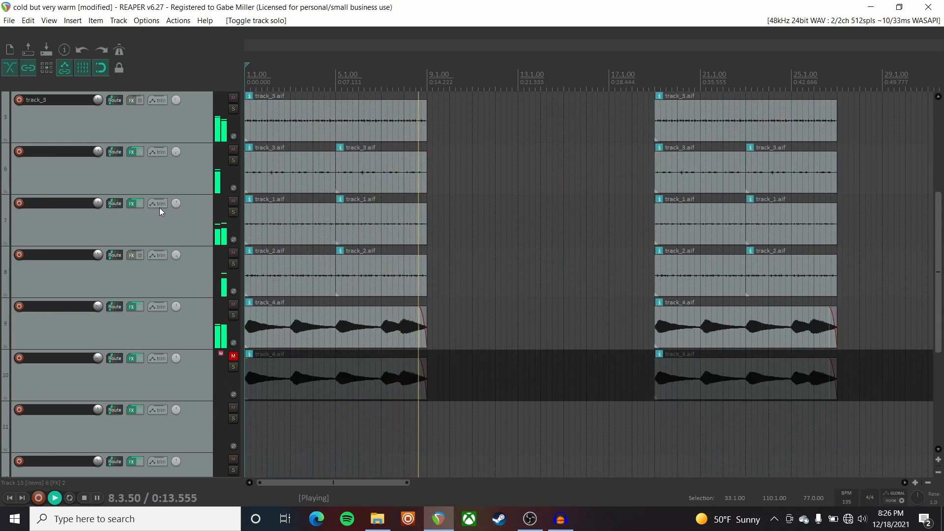
pyautogui.press('space')
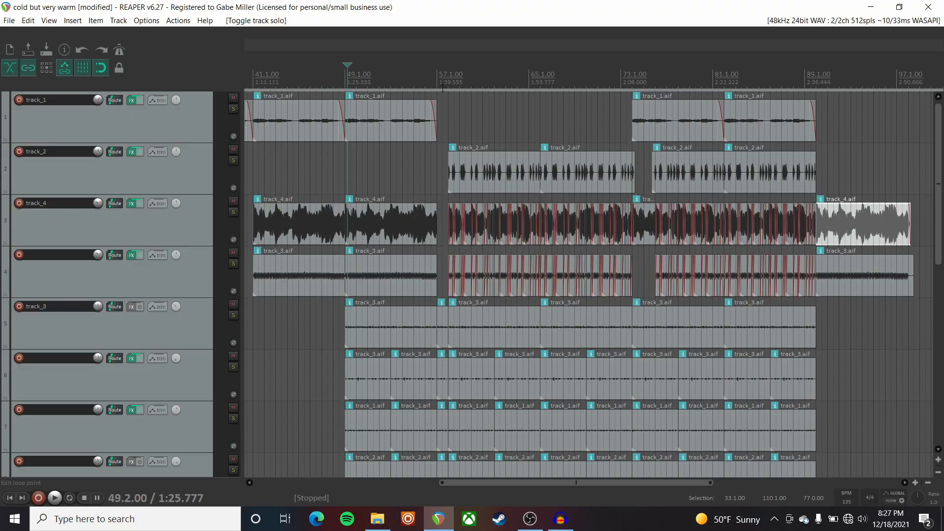
# Step: Look over the arrangement from bar 33 to its end and play the full mix from bar 33
pyautogui.hscroll(-3, 442, 87)
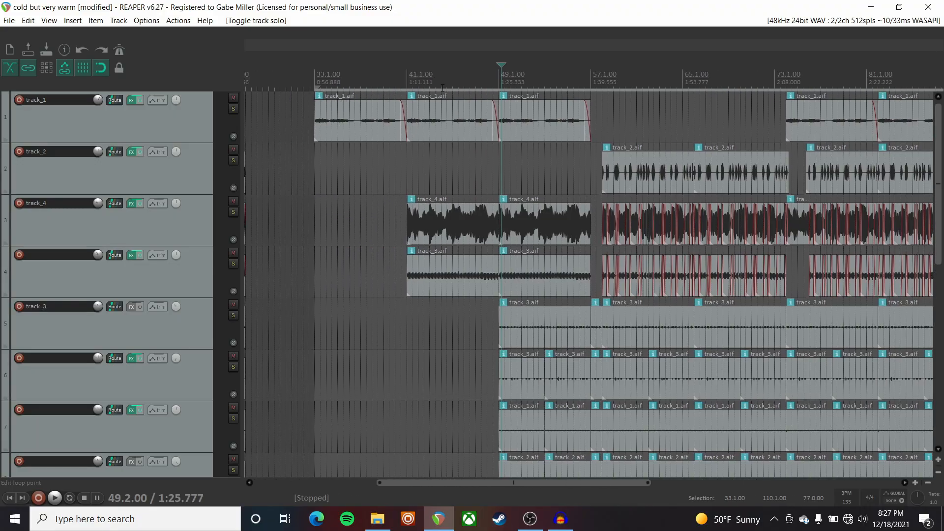
pyautogui.hscroll(3, 442, 88)
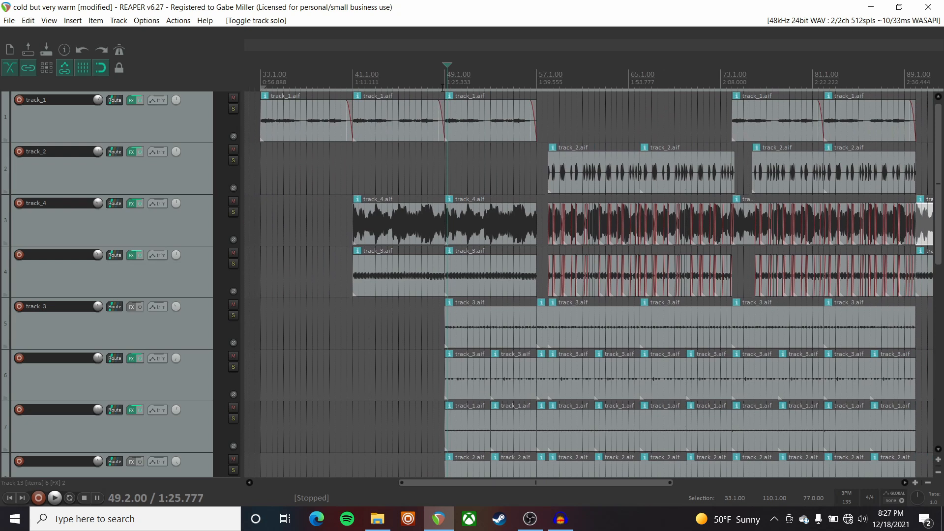
pyautogui.hscroll(10, 443, 87)
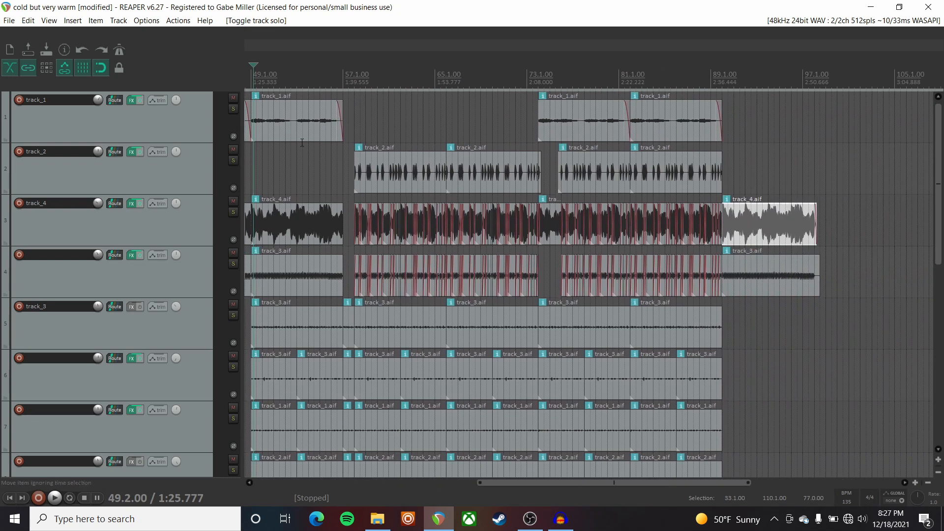
pyautogui.hscroll(-10, 442, 88)
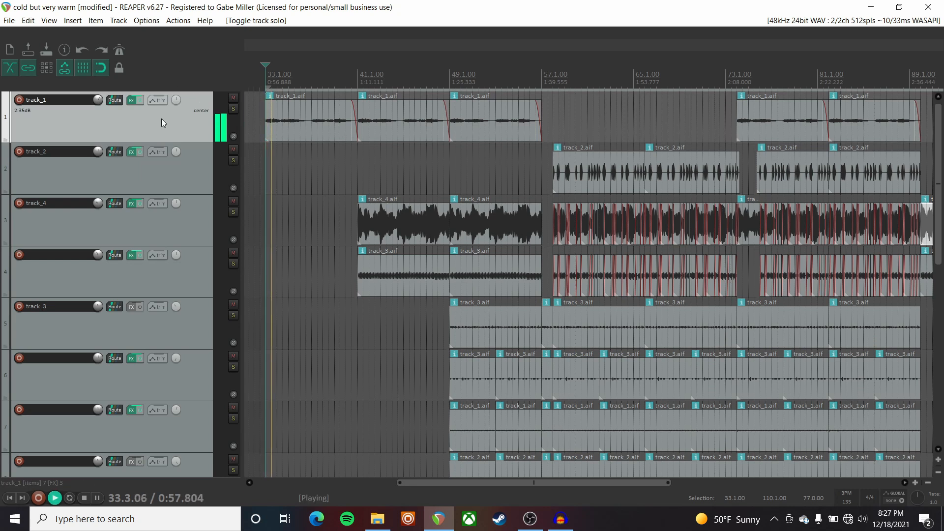
pyautogui.press('space')
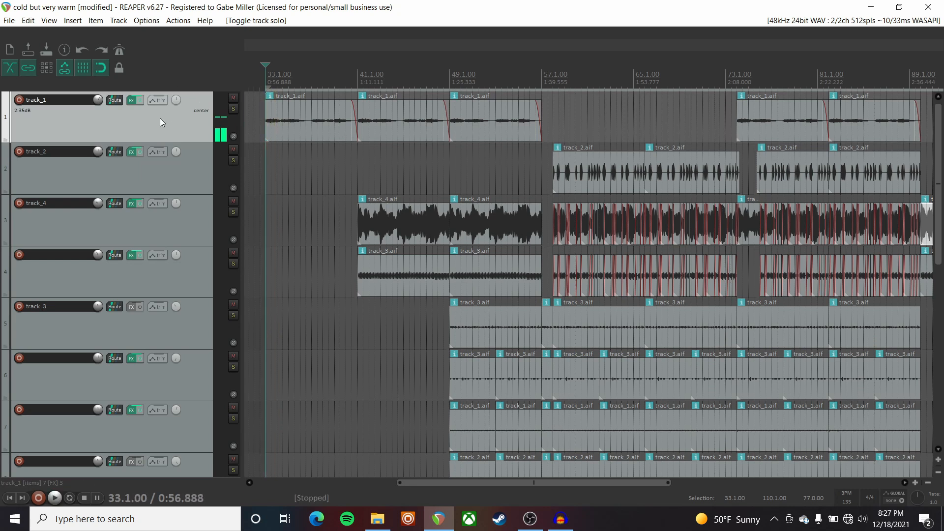
# Step: Play the mix from bar 41, where the track_4.aif and track_3.aif items on tracks 3 and 4 enter
pyautogui.scroll(-4, 161, 118)
pyautogui.scroll(2, 125, 231)
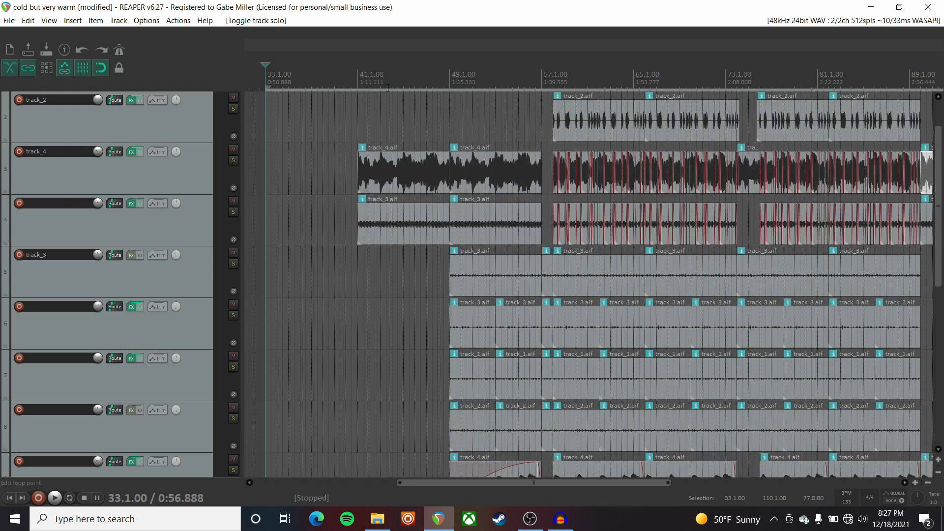
pyautogui.scroll(5, 356, 78)
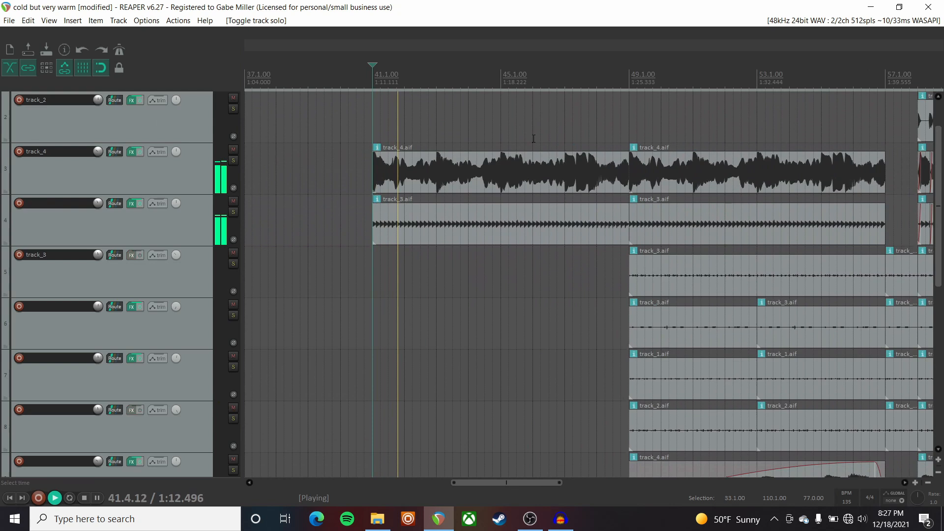
pyautogui.hscroll(1, 533, 138)
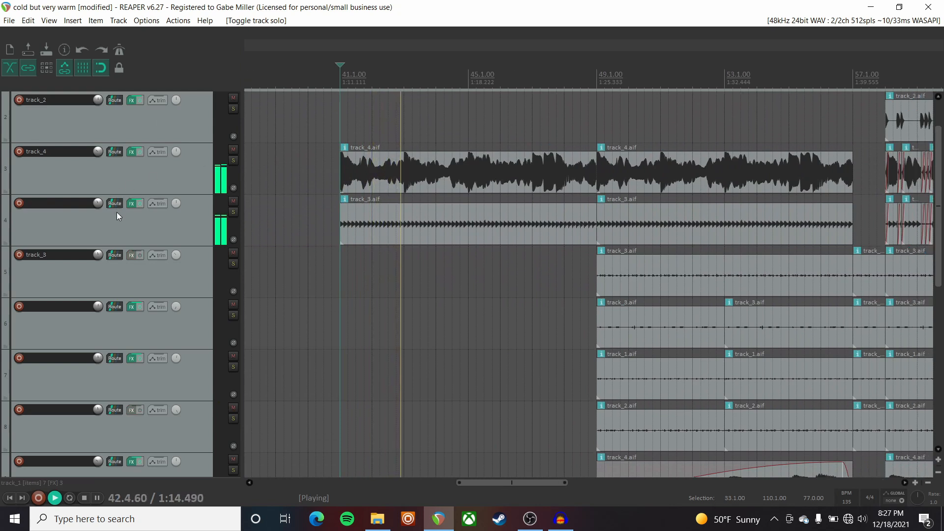
pyautogui.scroll(1, 116, 212)
pyautogui.scroll(-3, 101, 199)
pyautogui.hscroll(6, 219, 149)
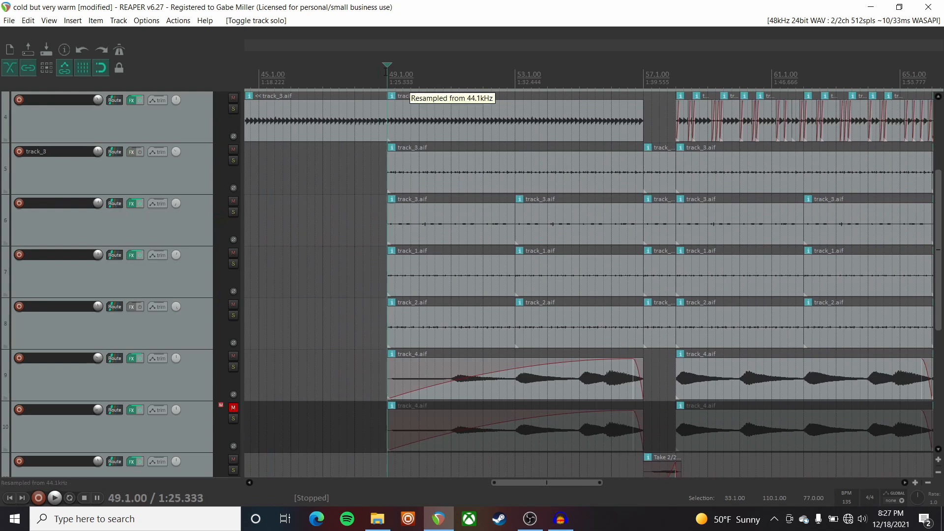
# Step: Solo track 9, play it from bar 49 where its track_4.aif item fades in, and clear its solo
pyautogui.scroll(-2, 193, 298)
pyautogui.click(233, 264)
pyautogui.press('space')
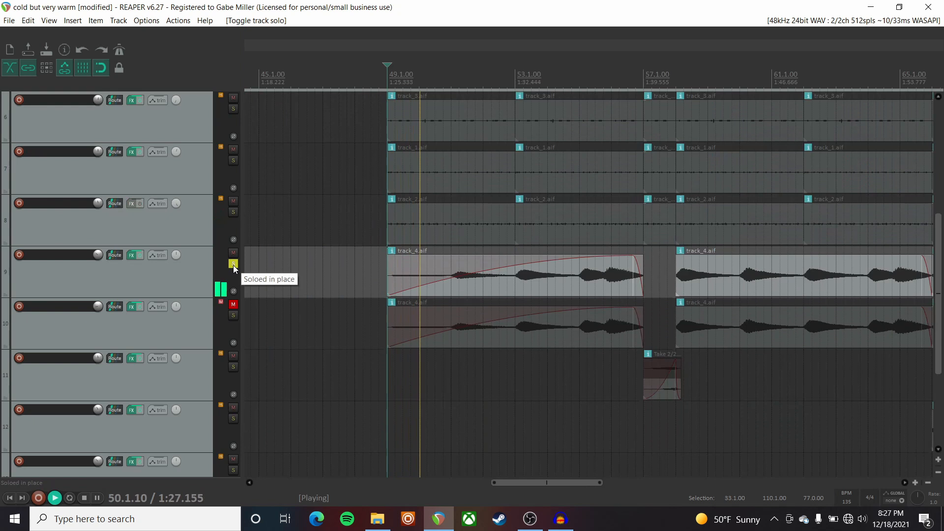
pyautogui.click(233, 264)
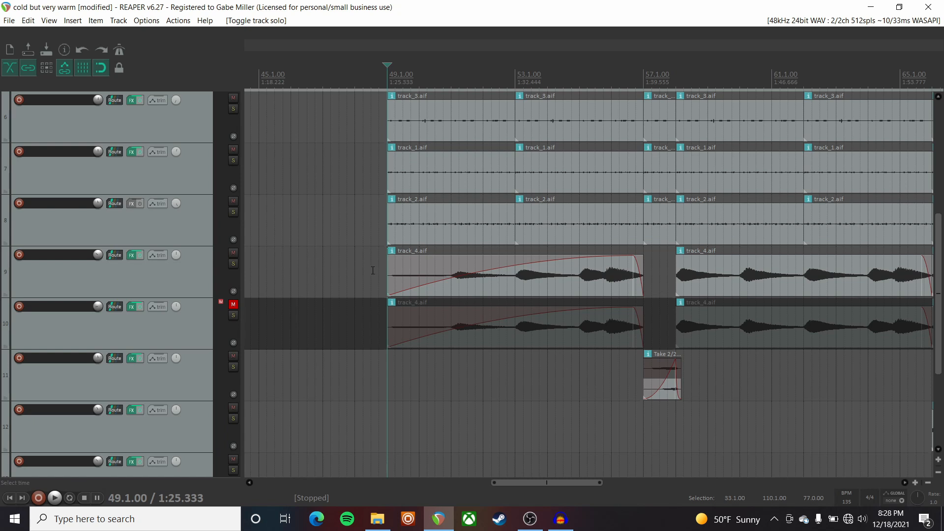
# Step: Play all unmuted tracks from bar 49, listening to the fade-in and the transition at bar 57
pyautogui.press('space')
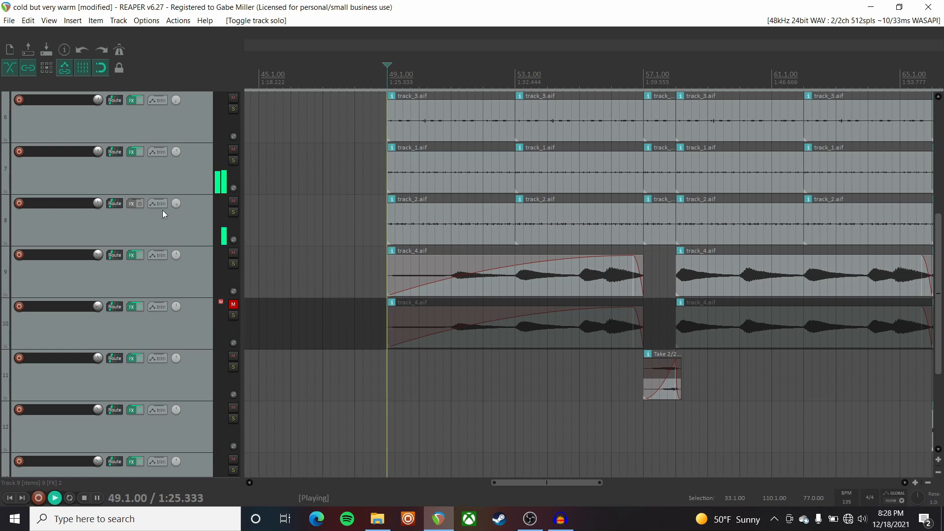
pyautogui.scroll(5, 156, 273)
pyautogui.scroll(-3, 157, 272)
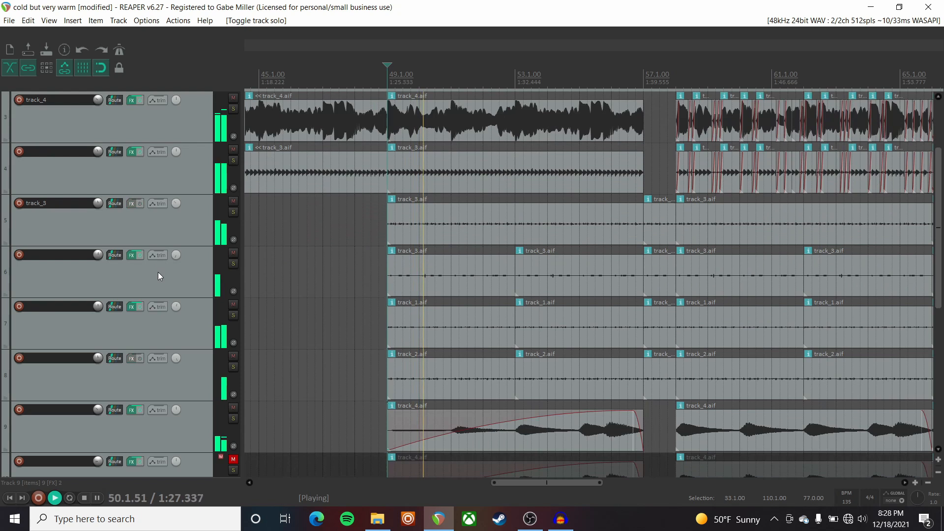
pyautogui.scroll(-2, 158, 267)
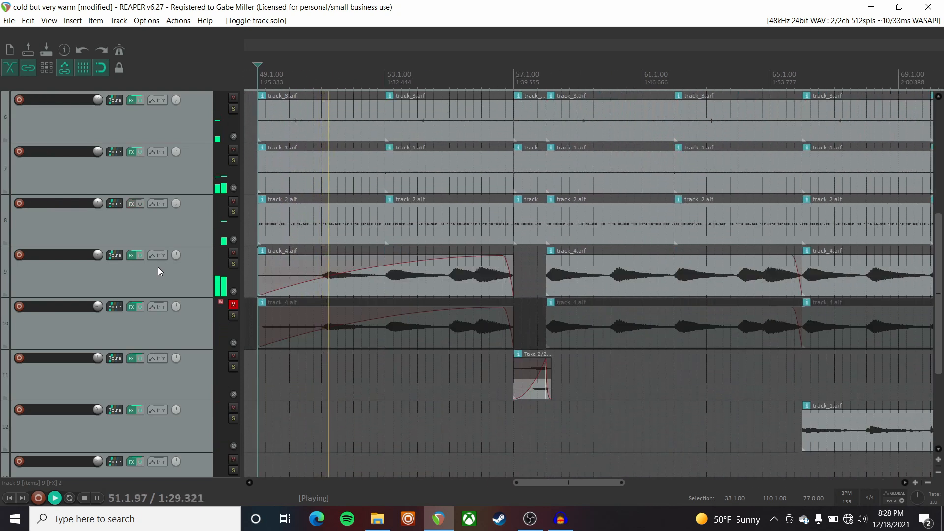
pyautogui.press('space')
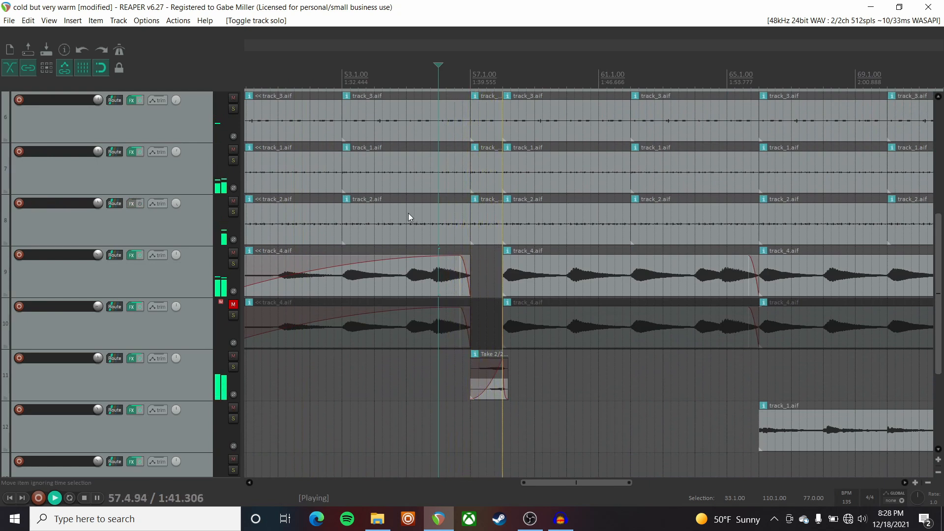
pyautogui.scroll(-1, 154, 229)
pyautogui.press('space')
# Step: Solo track 11, play its item from bar 57, examine its Spaced Out effect, and clear its solo
pyautogui.click(472, 77)
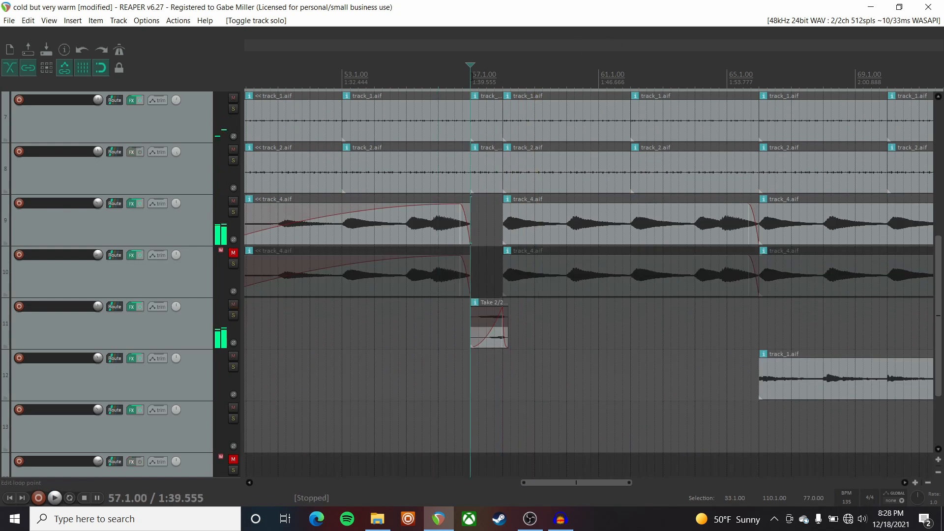
pyautogui.click(233, 315)
pyautogui.click(165, 333)
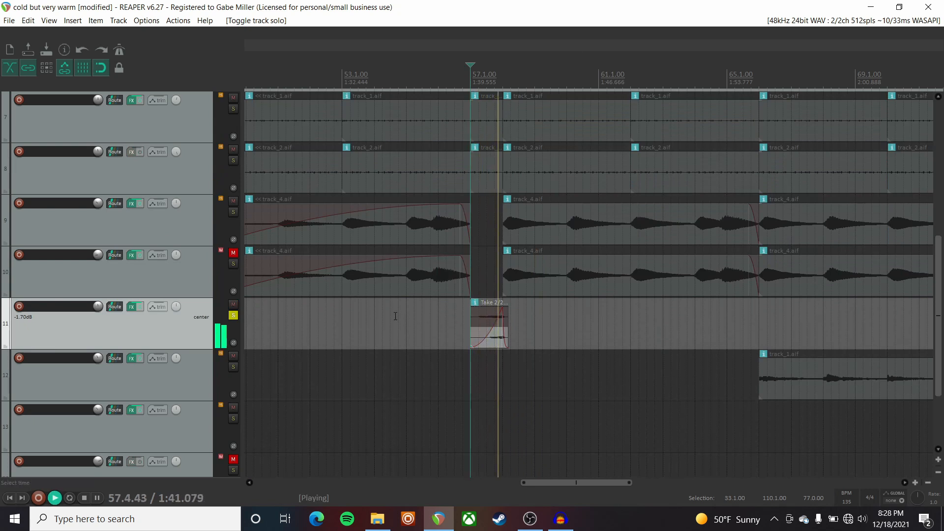
pyautogui.click(132, 308)
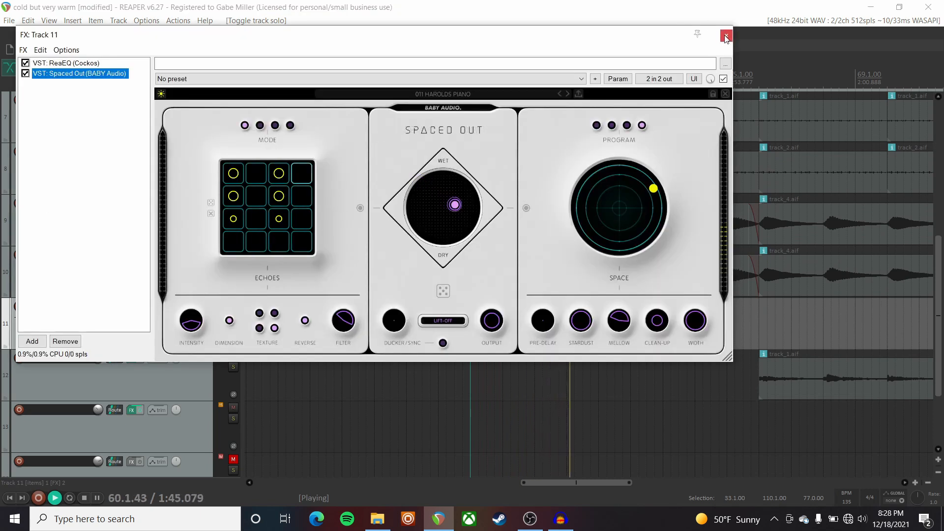
pyautogui.click(726, 37)
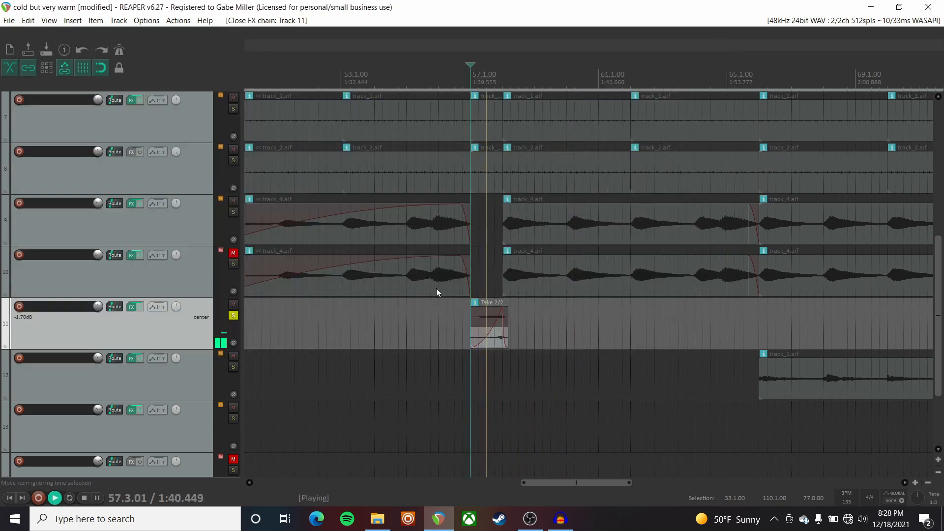
pyautogui.press('space')
pyautogui.click(233, 315)
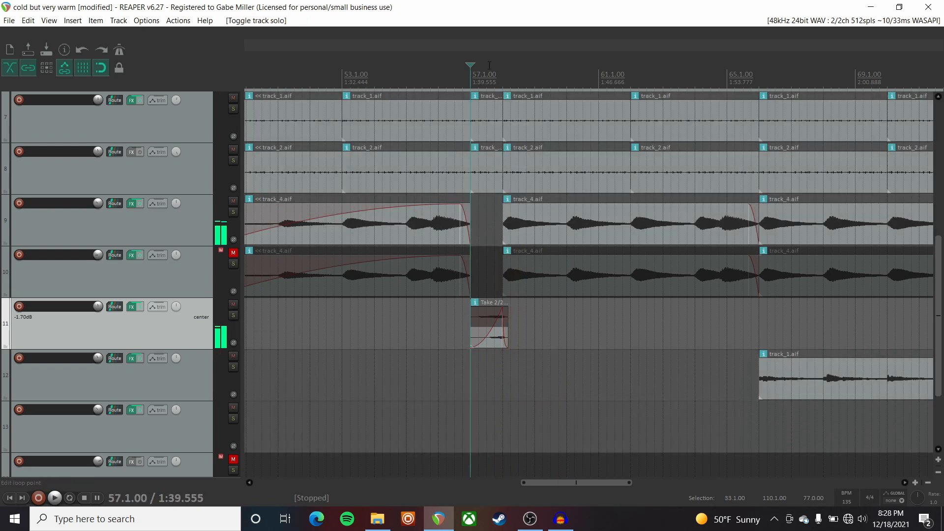
# Step: Play the full mix from bar 57 while looking over the tracks in the following section
pyautogui.scroll(6, 25, 325)
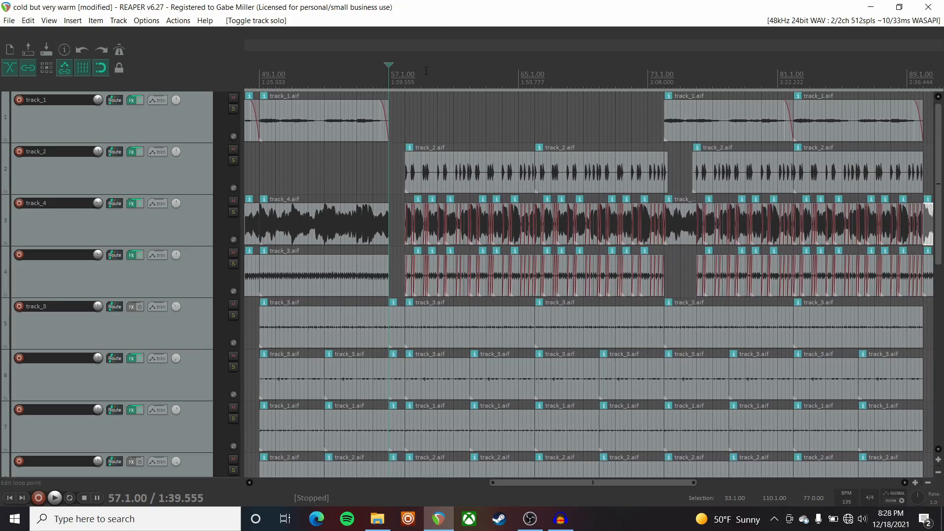
pyautogui.scroll(-3, 121, 155)
pyautogui.scroll(3, 121, 154)
pyautogui.press('space')
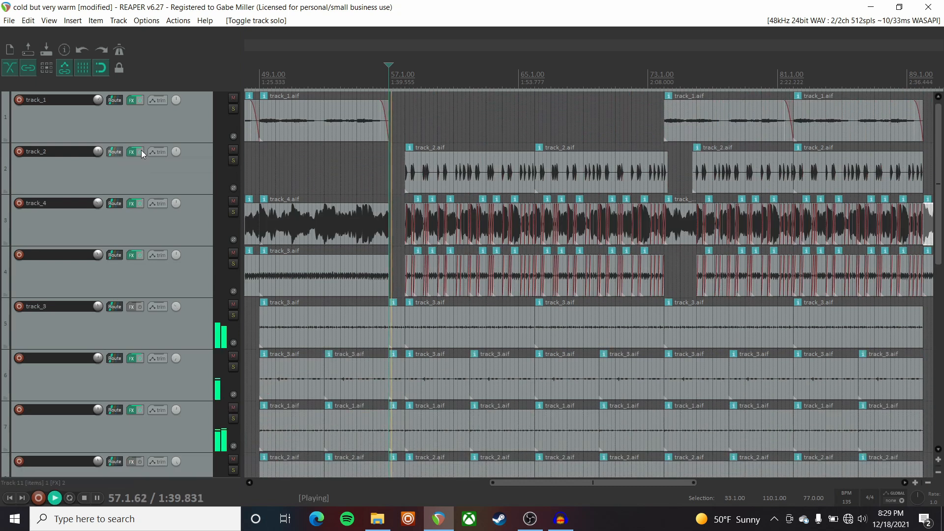
pyautogui.scroll(-3, 266, 207)
pyautogui.scroll(-3, 32, 252)
pyautogui.scroll(4, 31, 251)
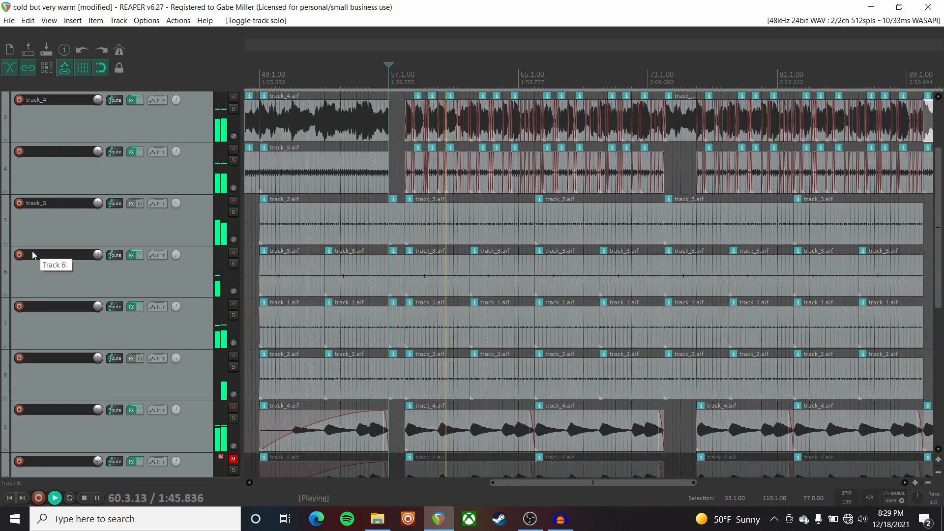
pyautogui.scroll(1, 43, 264)
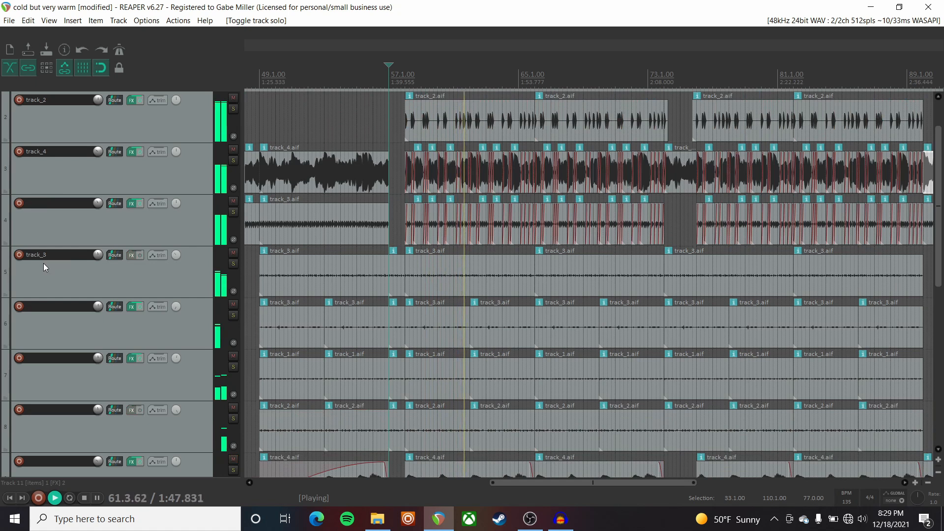
pyautogui.scroll(-3, 43, 264)
pyautogui.scroll(-2, 43, 264)
pyautogui.press('space')
# Step: Solo track 12, play its track_1.aif item from bar 66, and clear the solo to hear it within the mix
pyautogui.click(536, 80)
pyautogui.click(233, 366)
pyautogui.press('space')
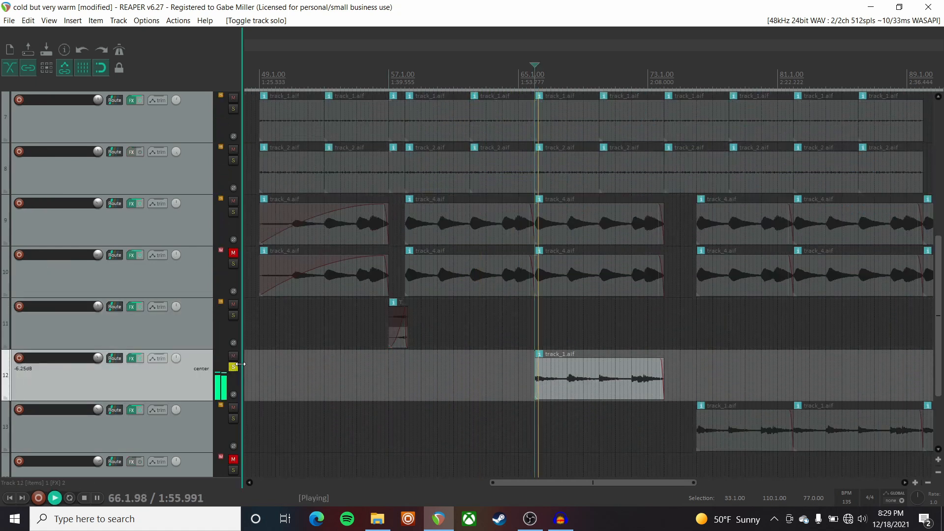
pyautogui.click(234, 367)
pyautogui.hscroll(2, 554, 214)
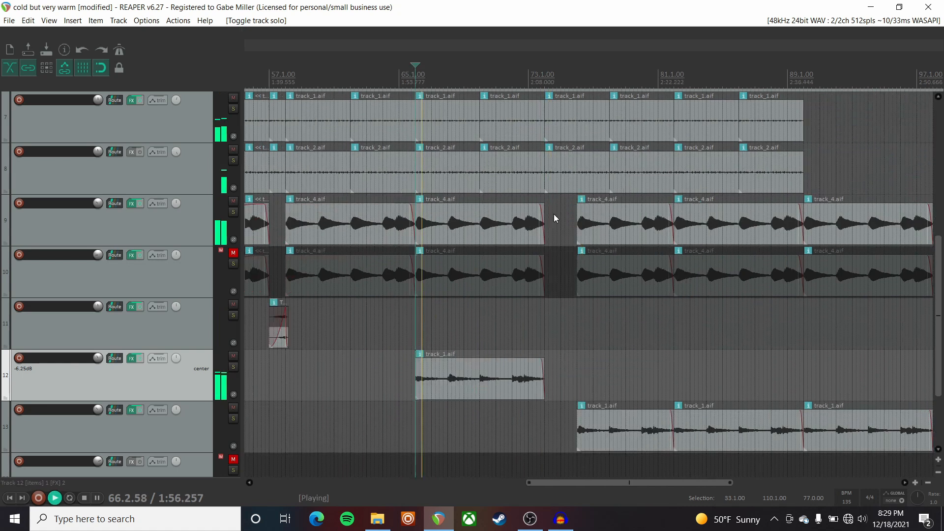
pyautogui.hscroll(2, 554, 214)
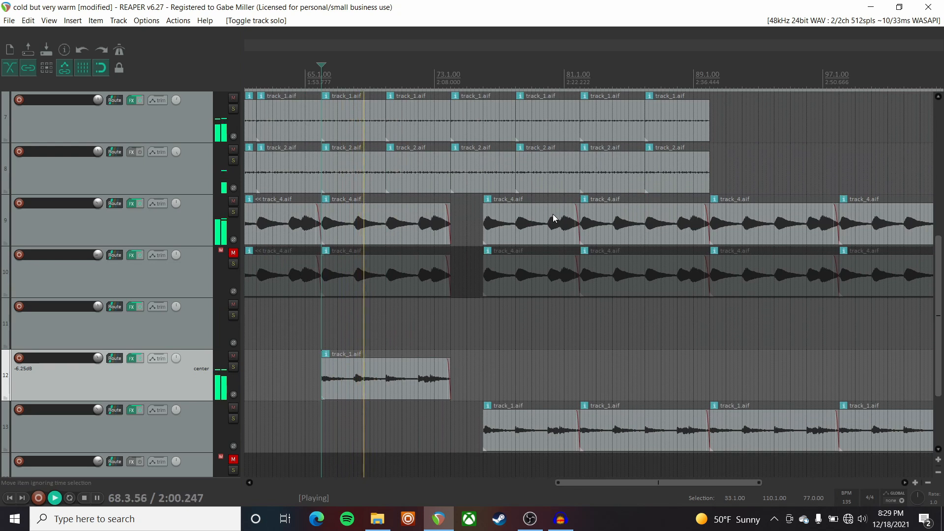
# Step: Play the full mix from bar 74 and look over the arrangement's ending after bar 89
pyautogui.scroll(6, 146, 243)
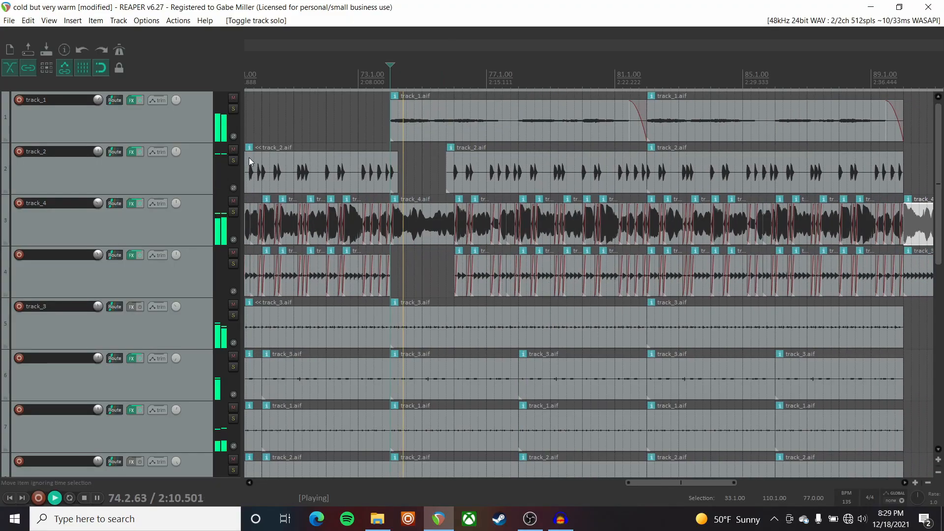
pyautogui.press('space')
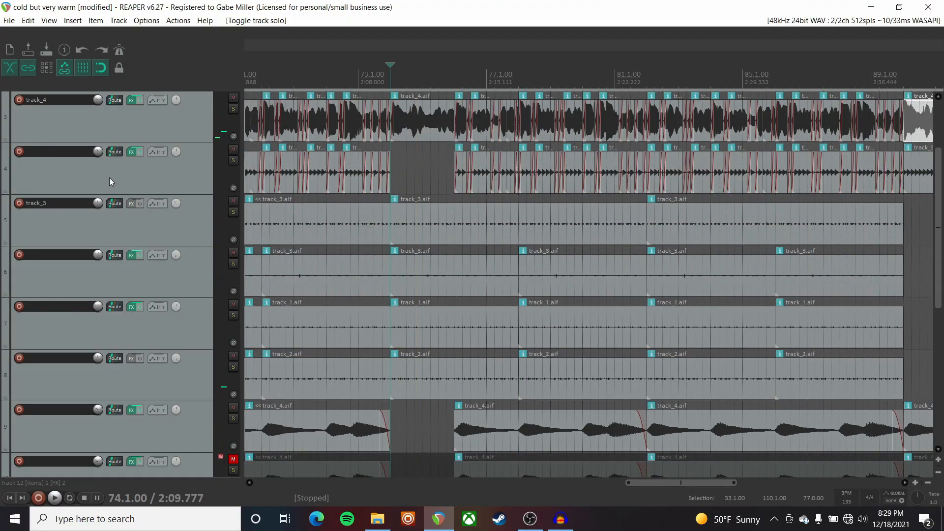
pyautogui.scroll(-3, 492, 159)
pyautogui.hscroll(5, 484, 160)
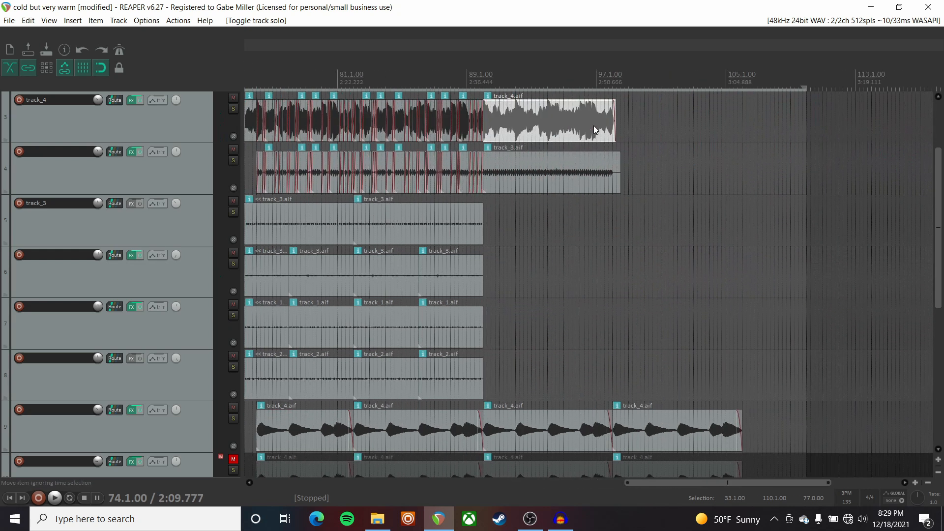
pyautogui.scroll(2, 97, 207)
pyautogui.hscroll(-3, 118, 184)
pyautogui.scroll(-7, 123, 191)
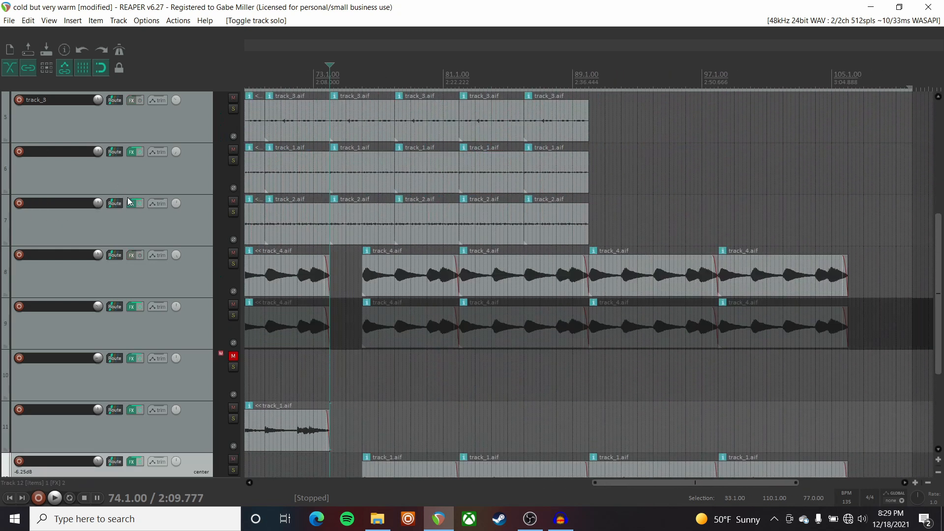
# Step: Replay the full mix from bar 74 into the last section while looking over all tracks
pyautogui.scroll(3, 128, 201)
pyautogui.press('space')
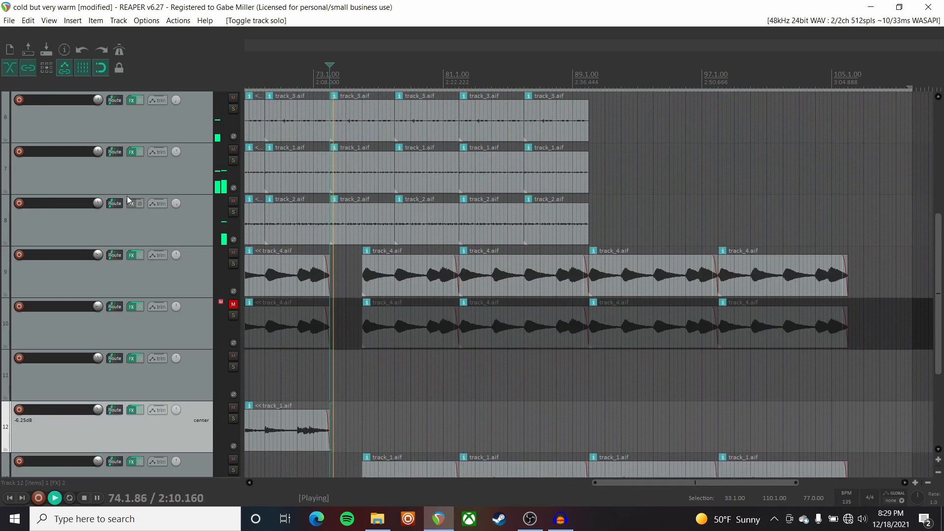
pyautogui.hscroll(-3, 128, 201)
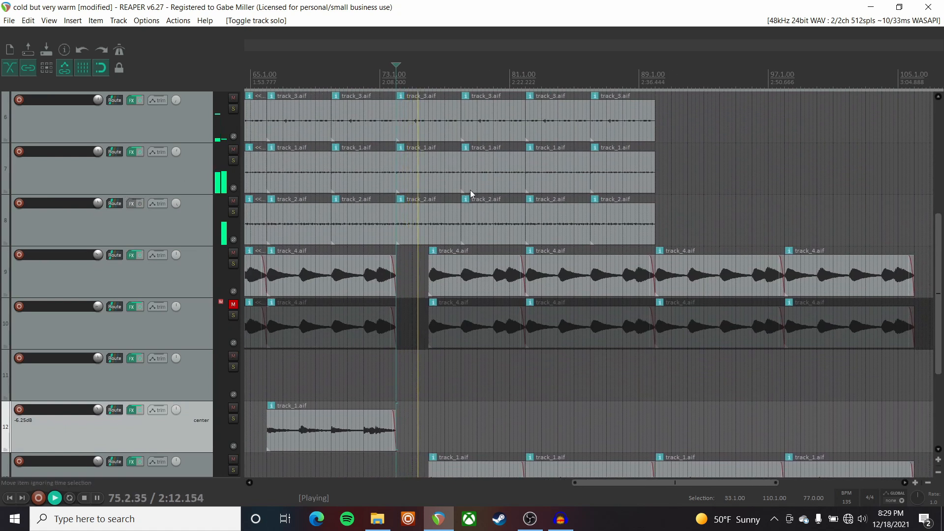
pyautogui.scroll(1, 108, 227)
pyautogui.scroll(-4, 105, 225)
pyautogui.scroll(8, 105, 225)
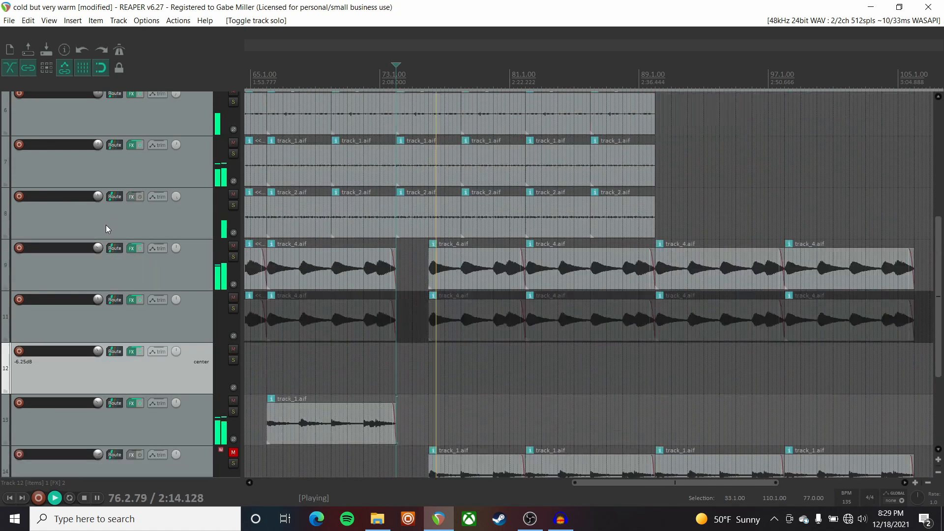
pyautogui.press('space')
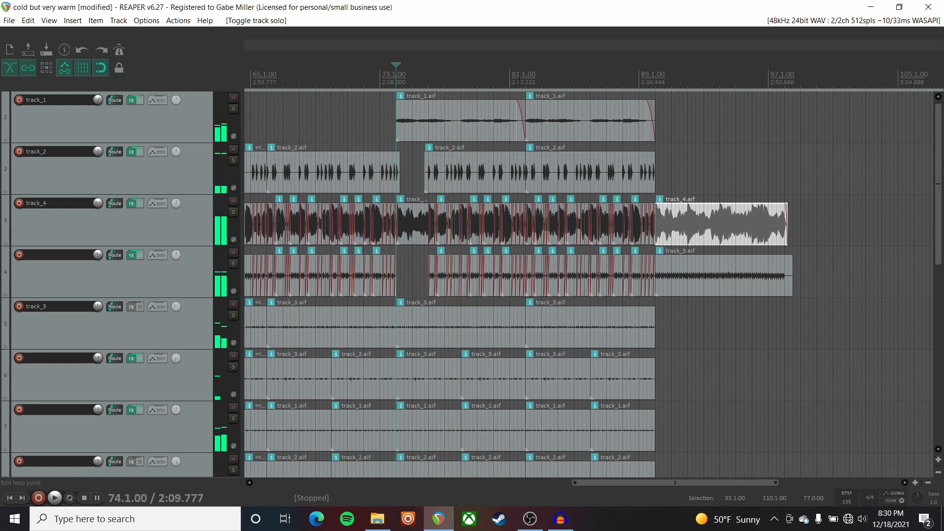
# Step: Play from bar 82, solo track 13 to hear its track_1.aif items, and clear the solo and stop
pyautogui.click(521, 78)
pyautogui.press('space')
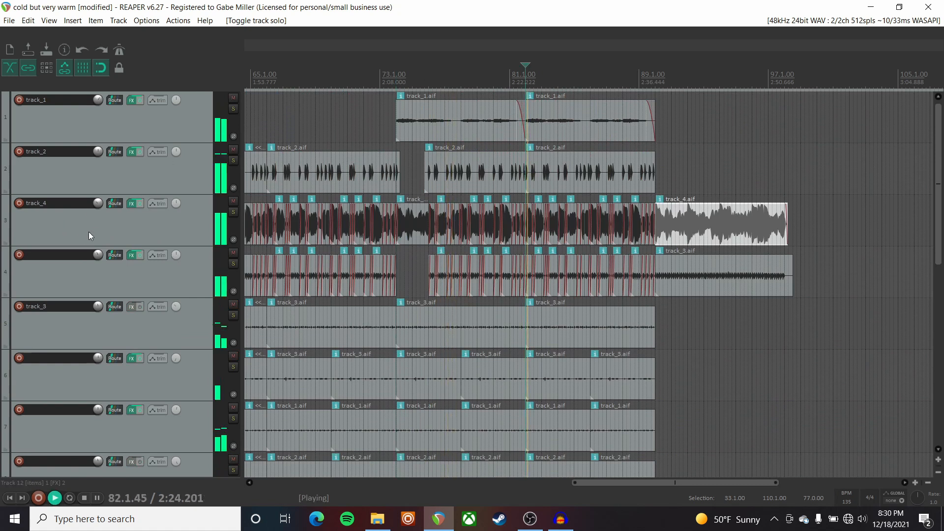
pyautogui.scroll(-8, 86, 230)
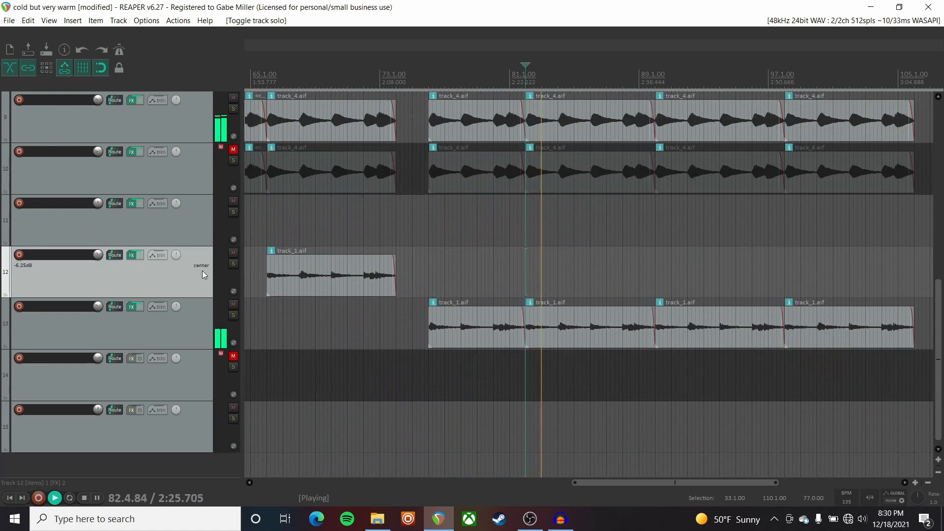
pyautogui.click(233, 316)
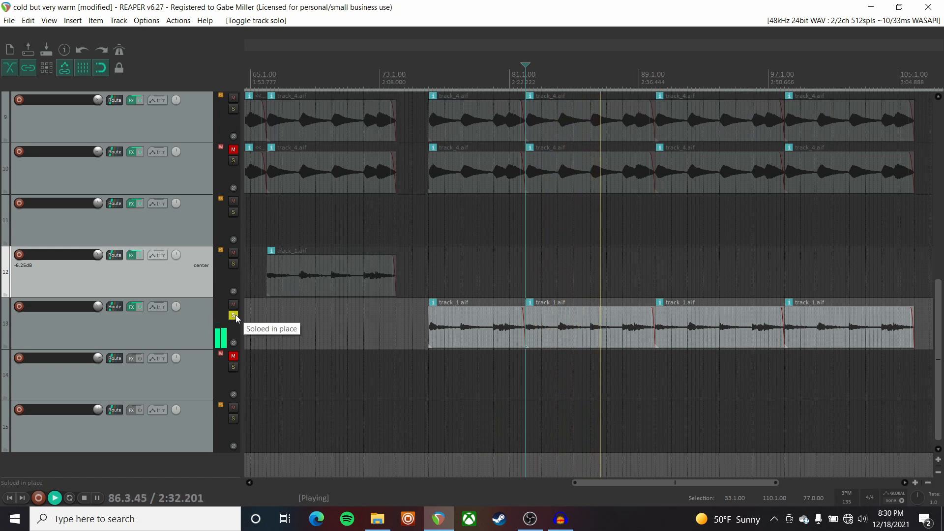
pyautogui.scroll(2, 232, 423)
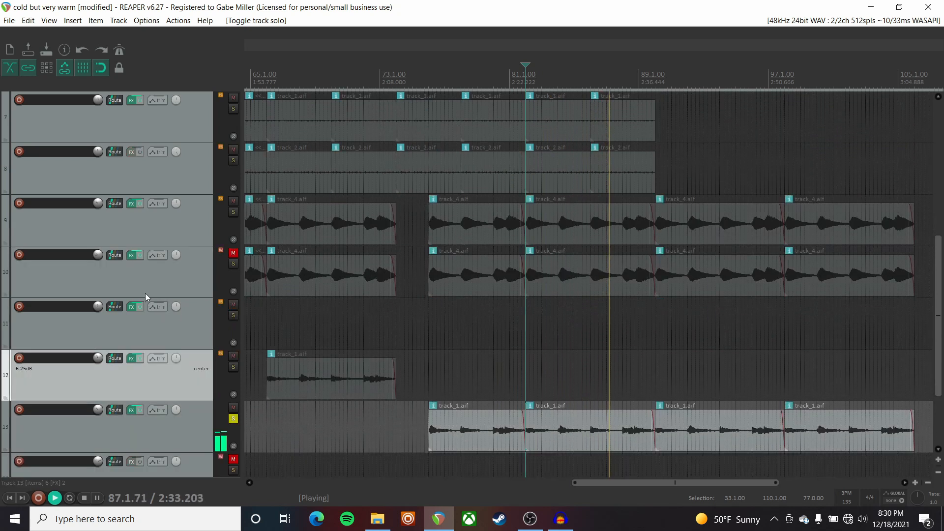
pyautogui.click(233, 419)
pyautogui.press('space')
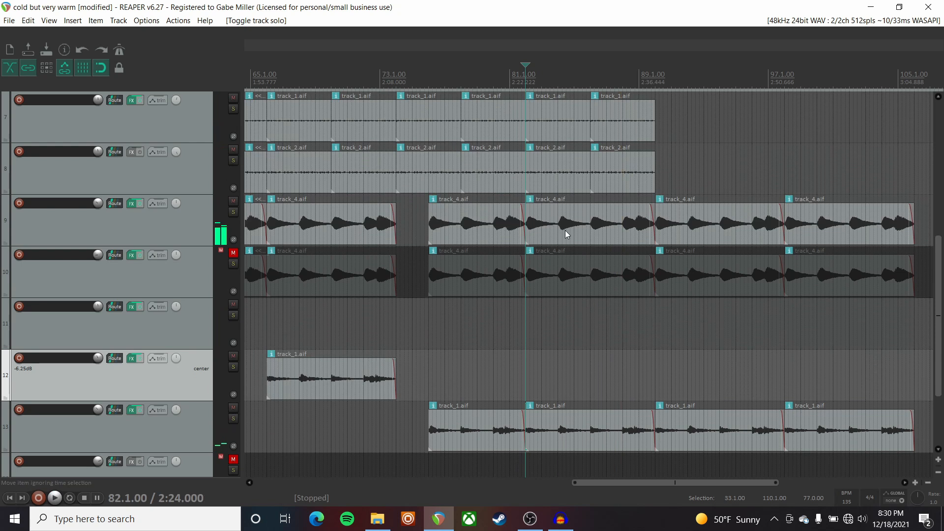
# Step: Delete the muted track 10's track_4.aif items from bar 49 onward, keeping only the one starting at bar 82
pyautogui.moveTo(515, 274); pyautogui.dragTo(825, 281)
pyautogui.press('Delete')
pyautogui.click(654, 260)
pyautogui.press('Delete')
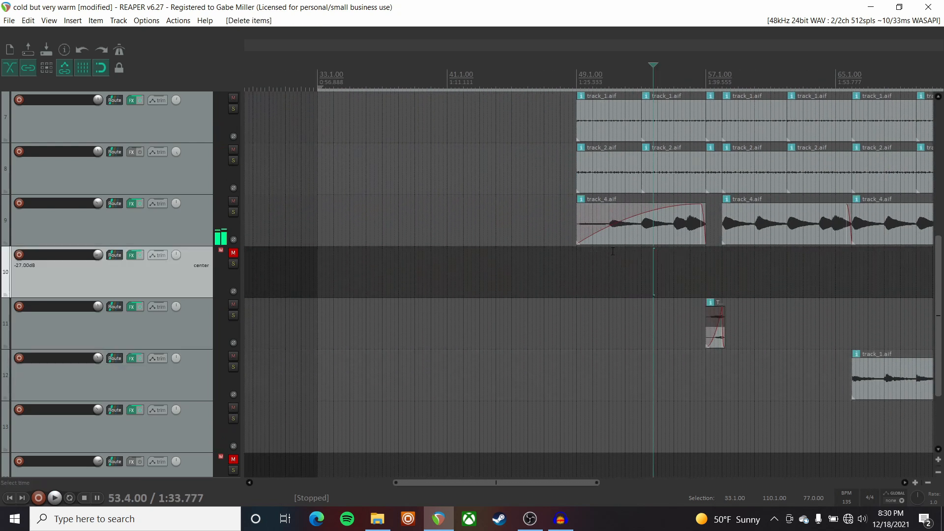
pyautogui.hscroll(10, 568, 245)
pyautogui.moveTo(518, 321); pyautogui.dragTo(679, 270)
pyautogui.press('Delete')
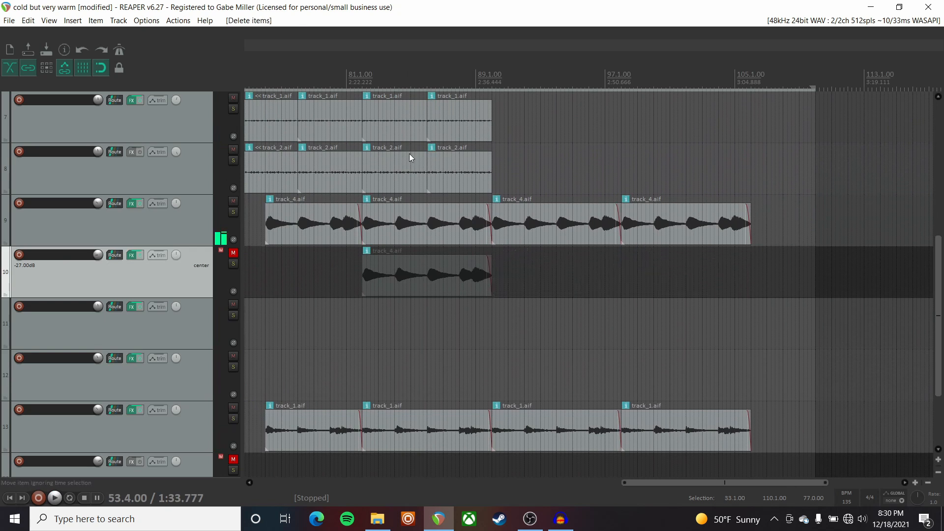
# Step: Unmute track 10, play its track_4.aif item soloed from bar 82, and clear the solo to hear it within the mix
pyautogui.click(233, 252)
pyautogui.click(233, 264)
pyautogui.press('space')
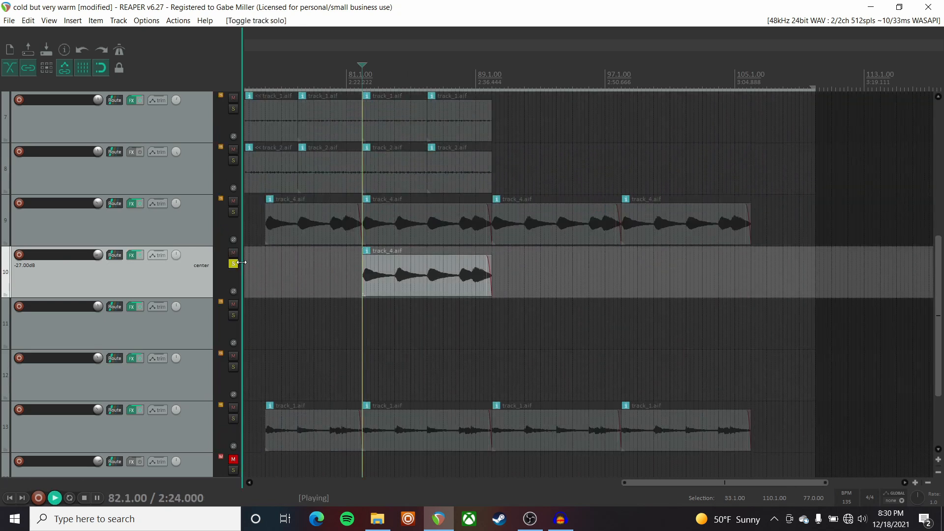
pyautogui.click(234, 264)
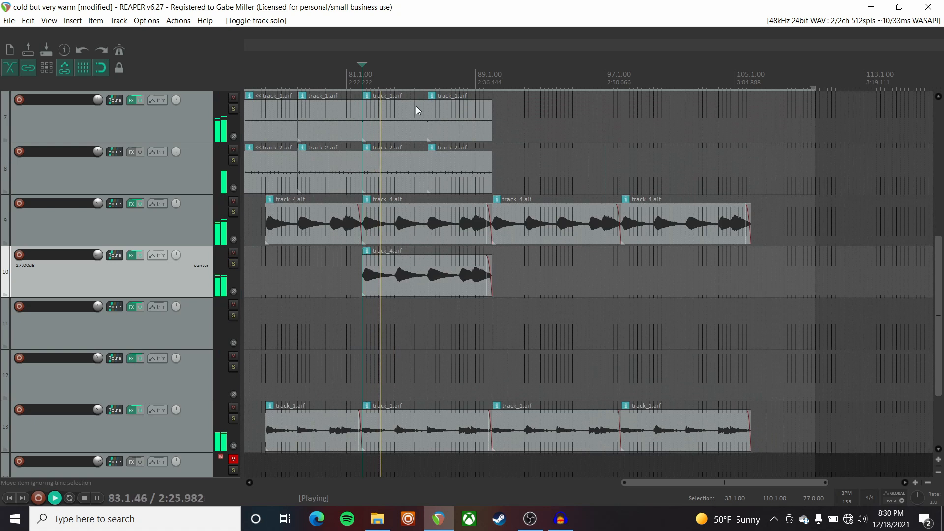
# Step: Set track 10's volume to -19.35 dB while the full mix plays through the section from bar 82
pyautogui.scroll(6, 145, 263)
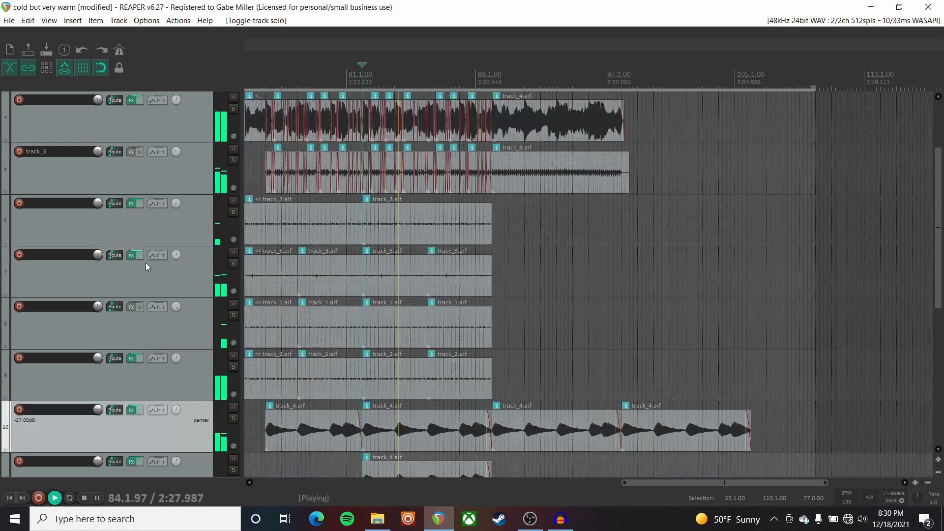
pyautogui.scroll(-5, 145, 263)
pyautogui.moveTo(98, 307); pyautogui.dragTo(98, 296)
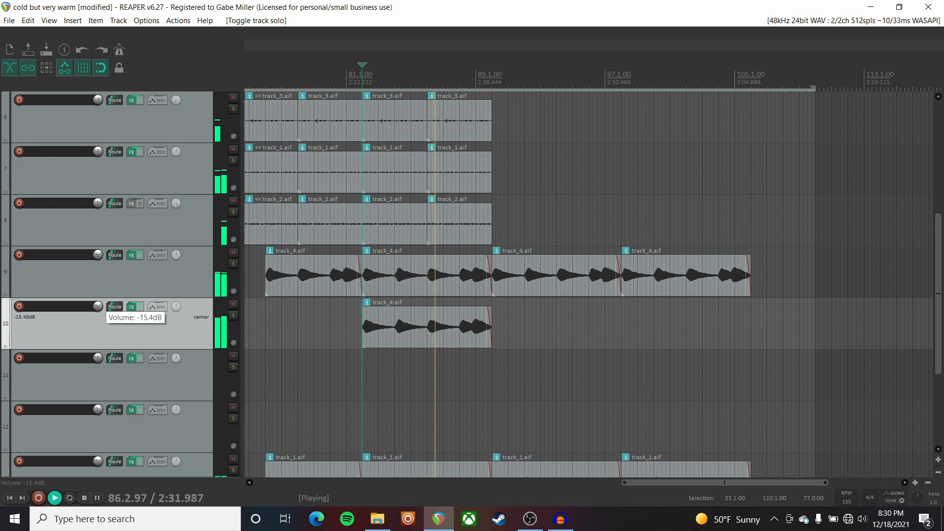
pyautogui.scroll(-3, 118, 281)
pyautogui.moveTo(100, 146); pyautogui.dragTo(99, 148)
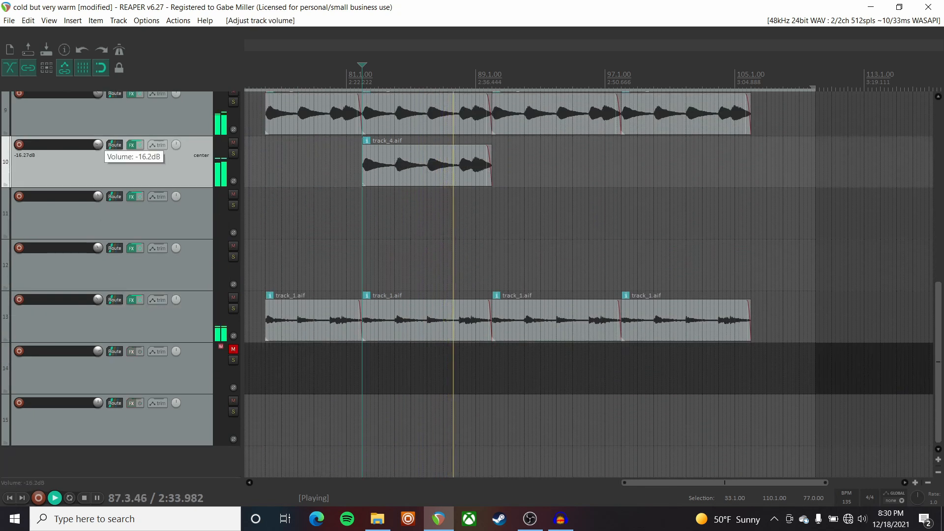
pyautogui.scroll(5, 127, 238)
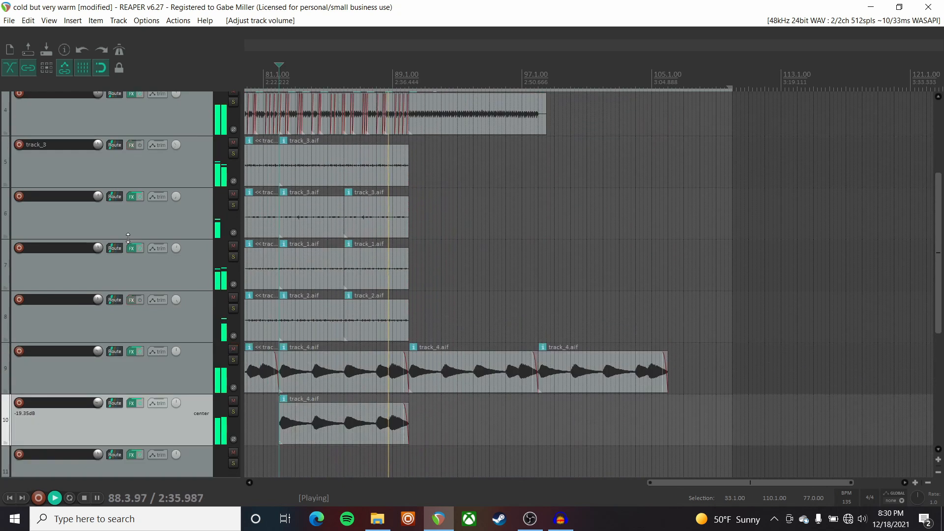
pyautogui.scroll(3, 129, 240)
pyautogui.scroll(-5, 127, 240)
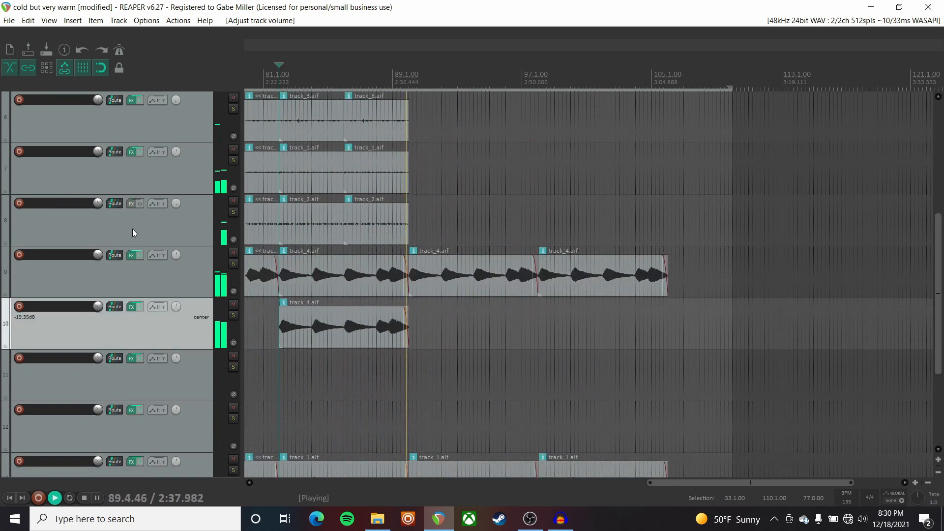
pyautogui.press('space')
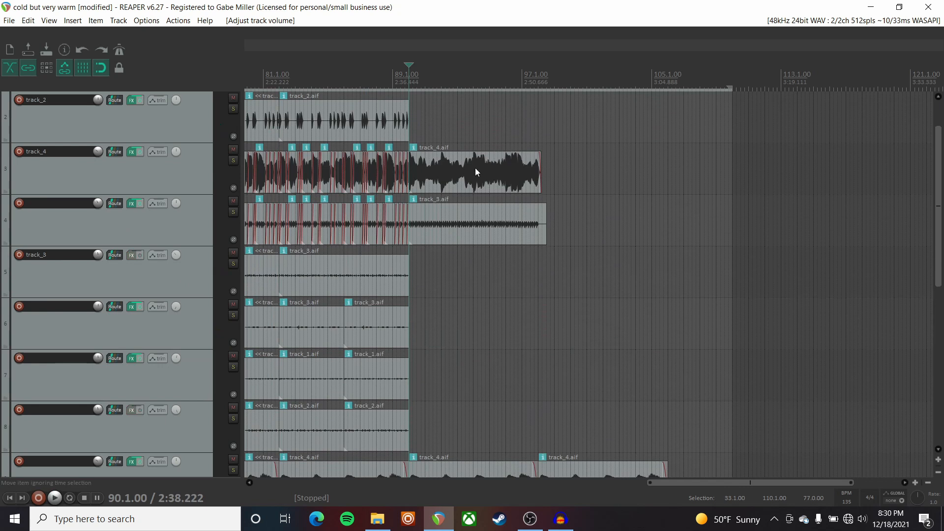
# Step: Play the ending from bar 90 while looking over the tracks that continue after the drums stop
pyautogui.press('space')
pyautogui.scroll(4, 274, 108)
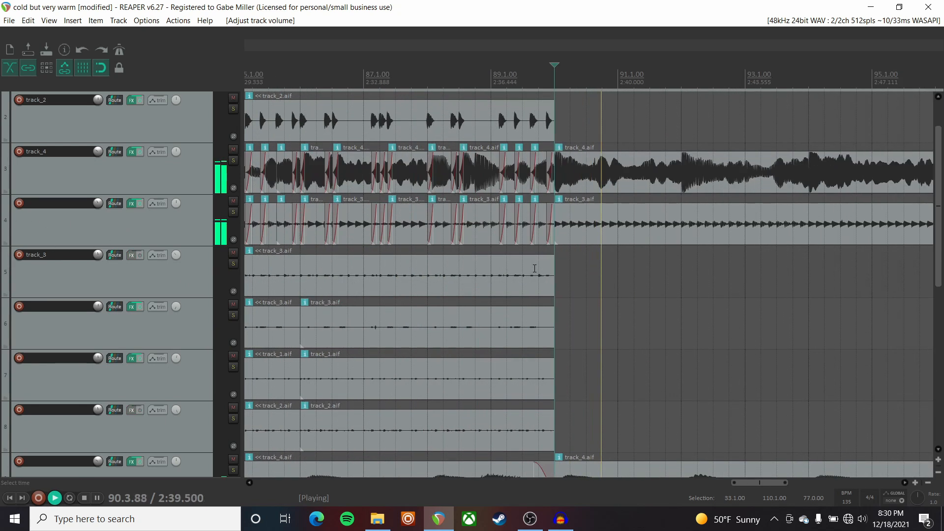
pyautogui.scroll(-3, 534, 268)
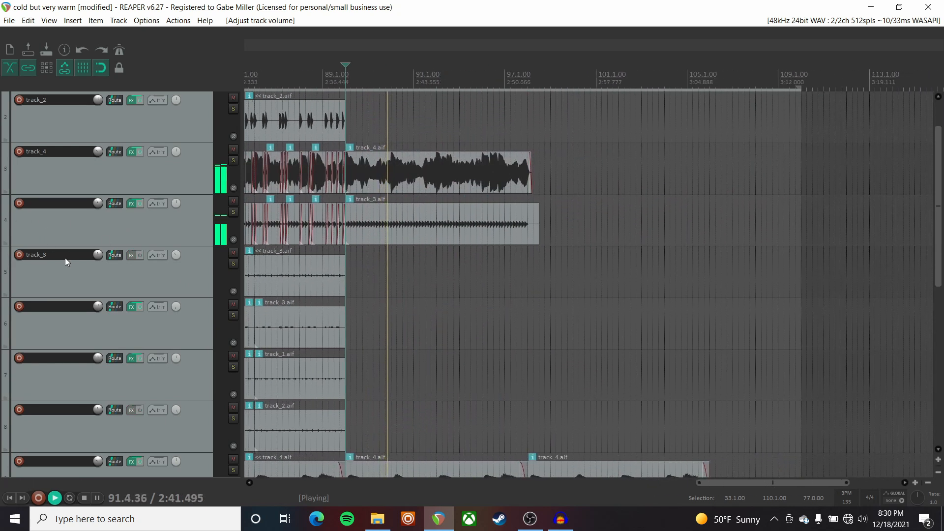
pyautogui.scroll(-6, 64, 258)
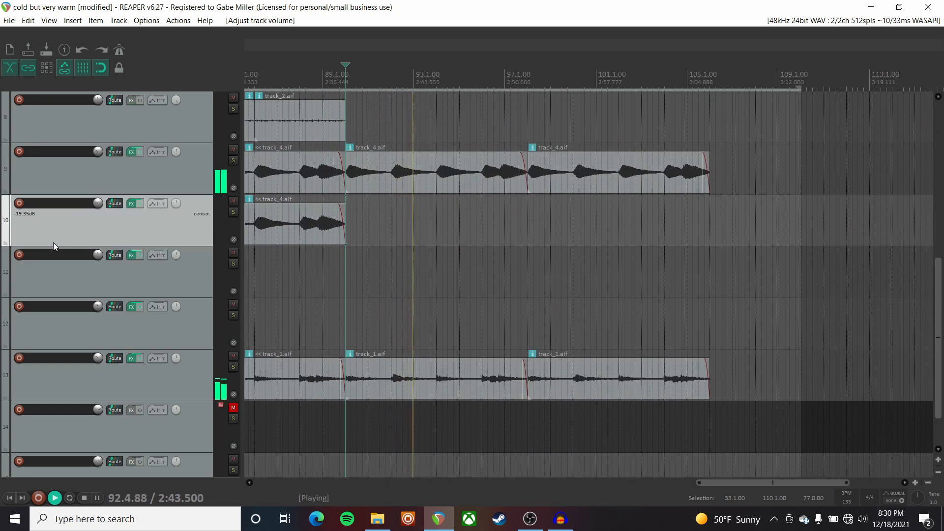
pyautogui.press('space')
pyautogui.hotkey('ctrl', 'v')
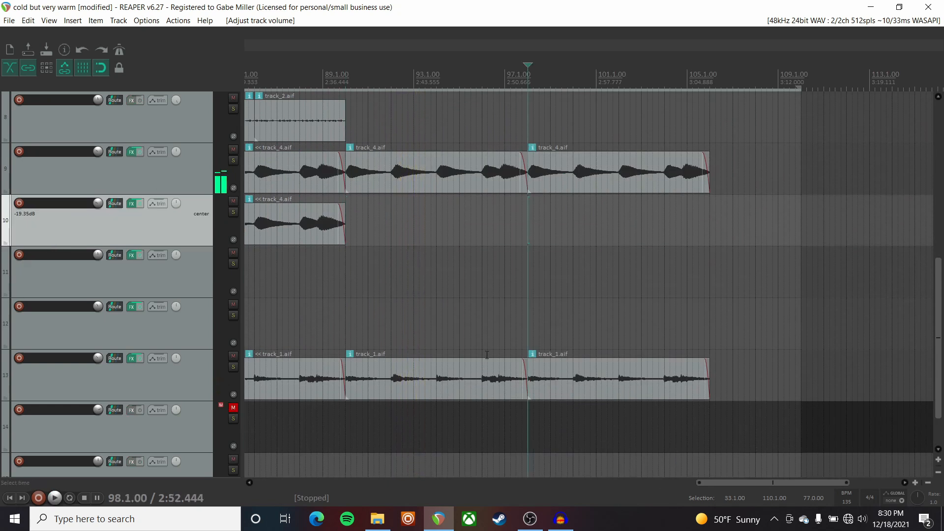
# Step: Play the final section from bar 98, where only the track_4.aif and track_1.aif items on tracks 9 and 13 remain
pyautogui.press('space')
pyautogui.hscroll(3, 492, 246)
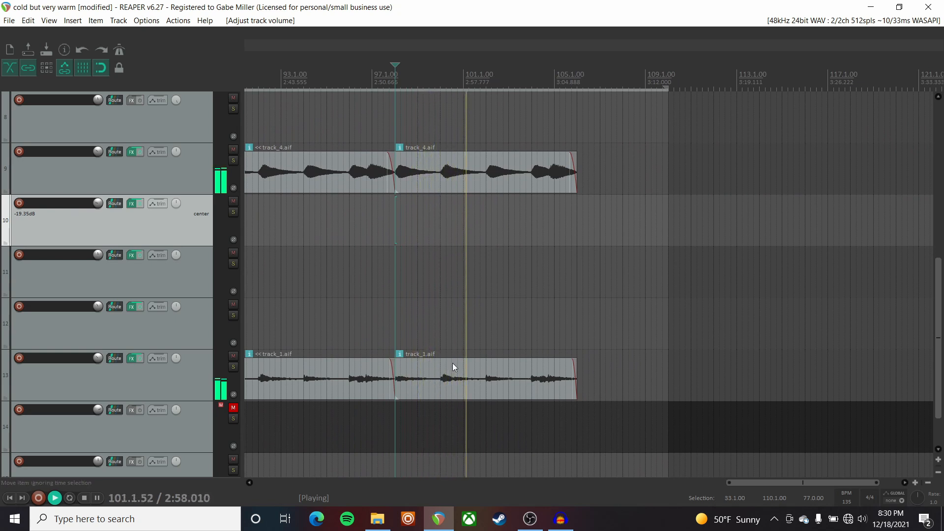
pyautogui.scroll(-3, 509, 217)
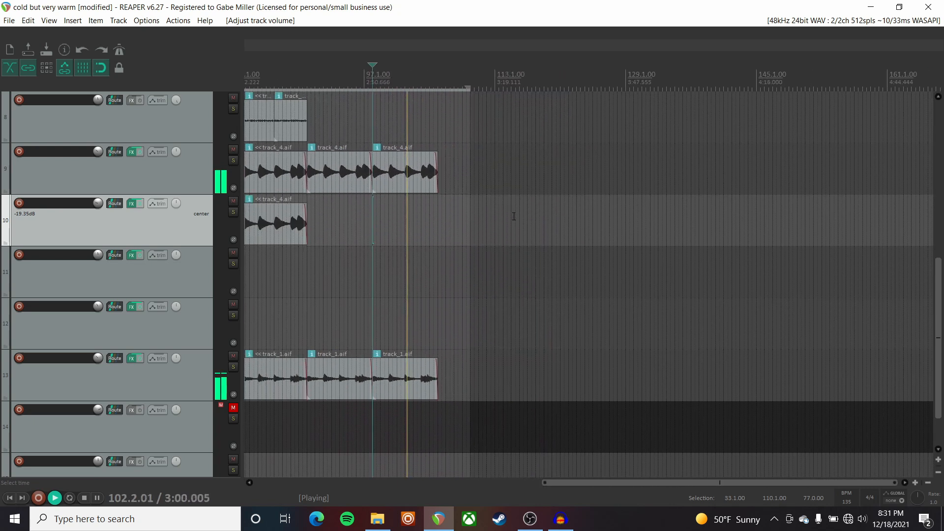
pyautogui.scroll(-1, 178, 228)
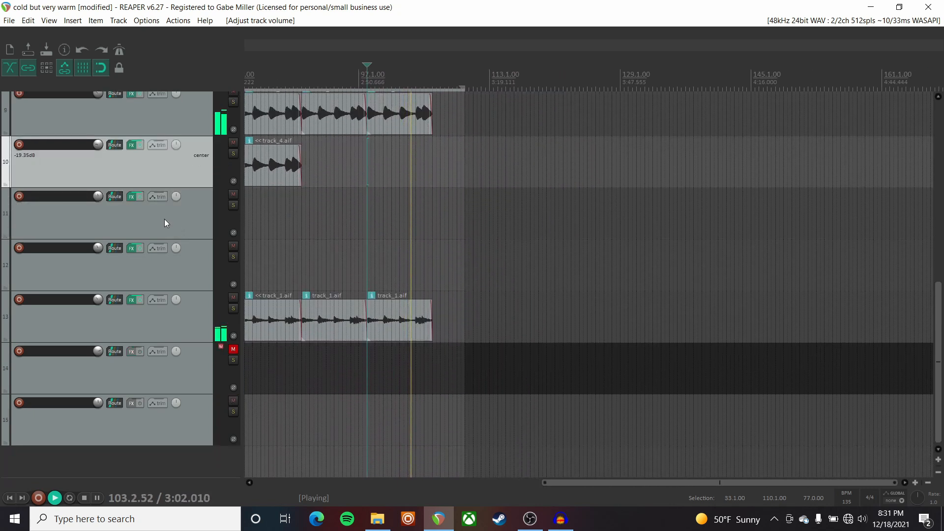
pyautogui.press('space')
# Step: Place the end of the time selection at bar 110, past the last items, and look over the whole arrangement
pyautogui.click(462, 89)
pyautogui.moveTo(463, 89); pyautogui.dragTo(463, 90)
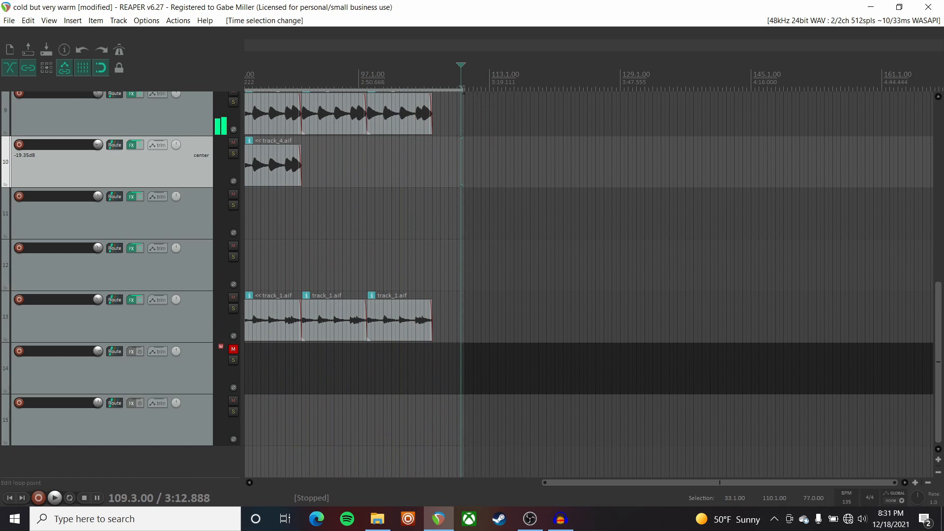
pyautogui.scroll(-3, 506, 112)
pyautogui.scroll(2, 486, 128)
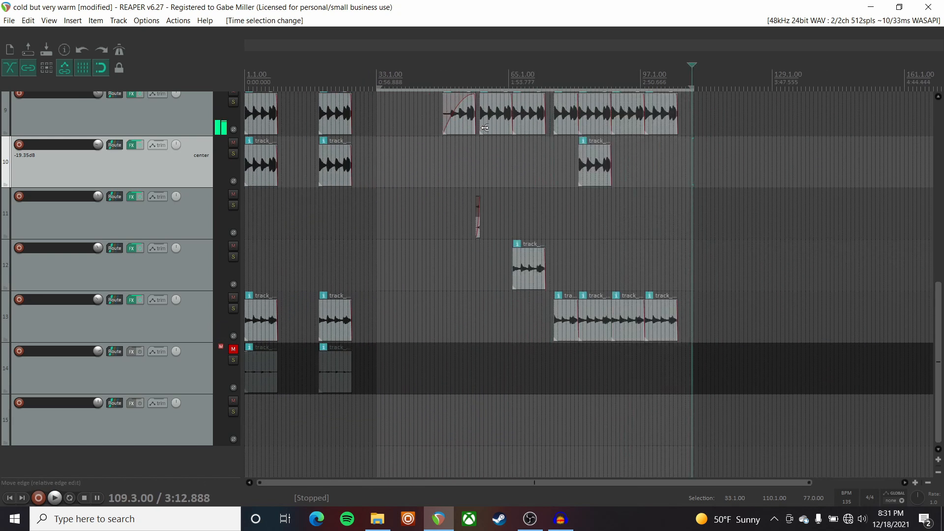
pyautogui.hscroll(2, 486, 128)
pyautogui.hscroll(1, 485, 127)
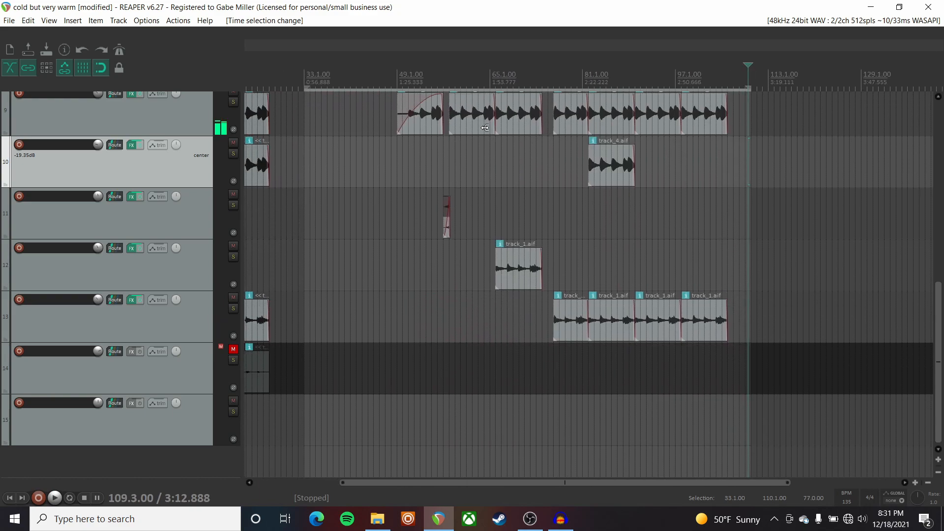